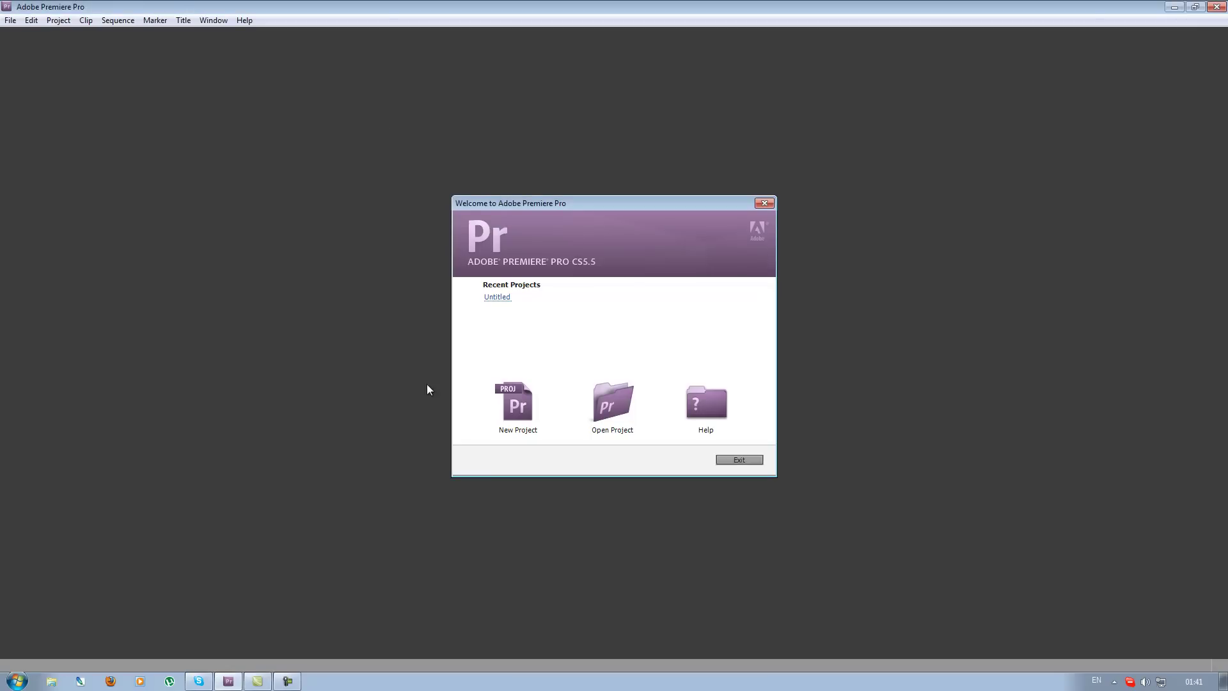
Create a new project named 'Untitled' with HDV capture format, overwriting the existing project file
{"action": "left_click", "coordinate": [511, 428]}
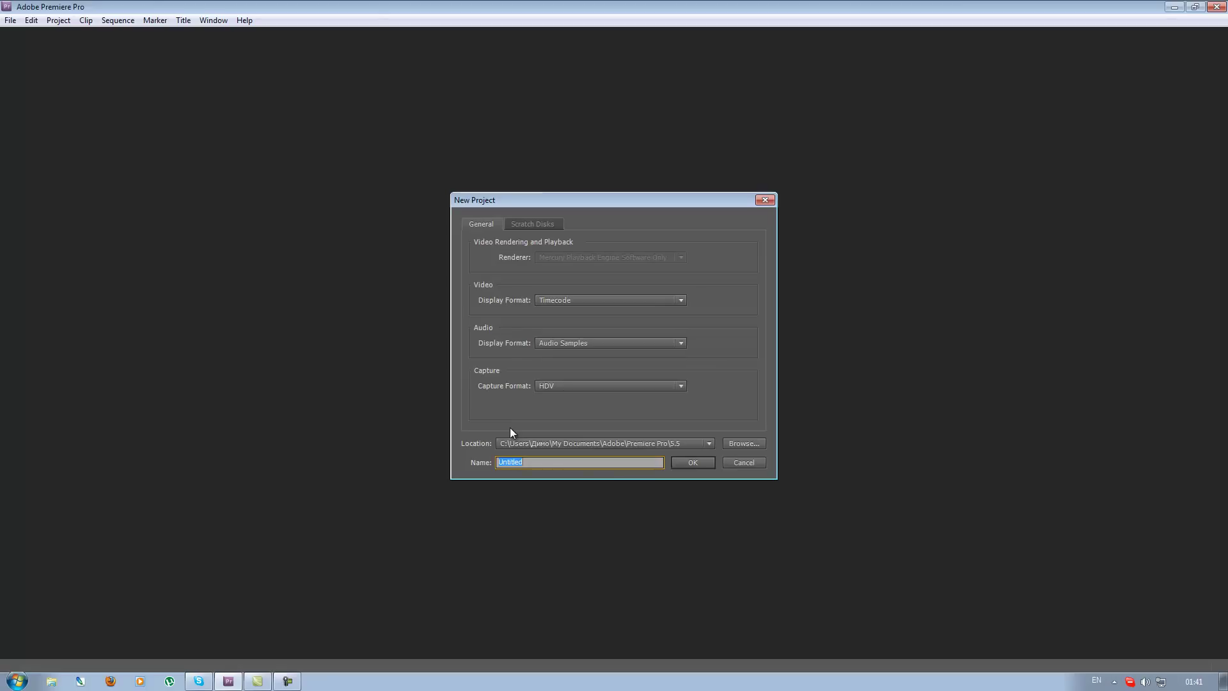
{"action": "left_click", "coordinate": [586, 387]}
{"action": "left_click", "coordinate": [589, 386]}
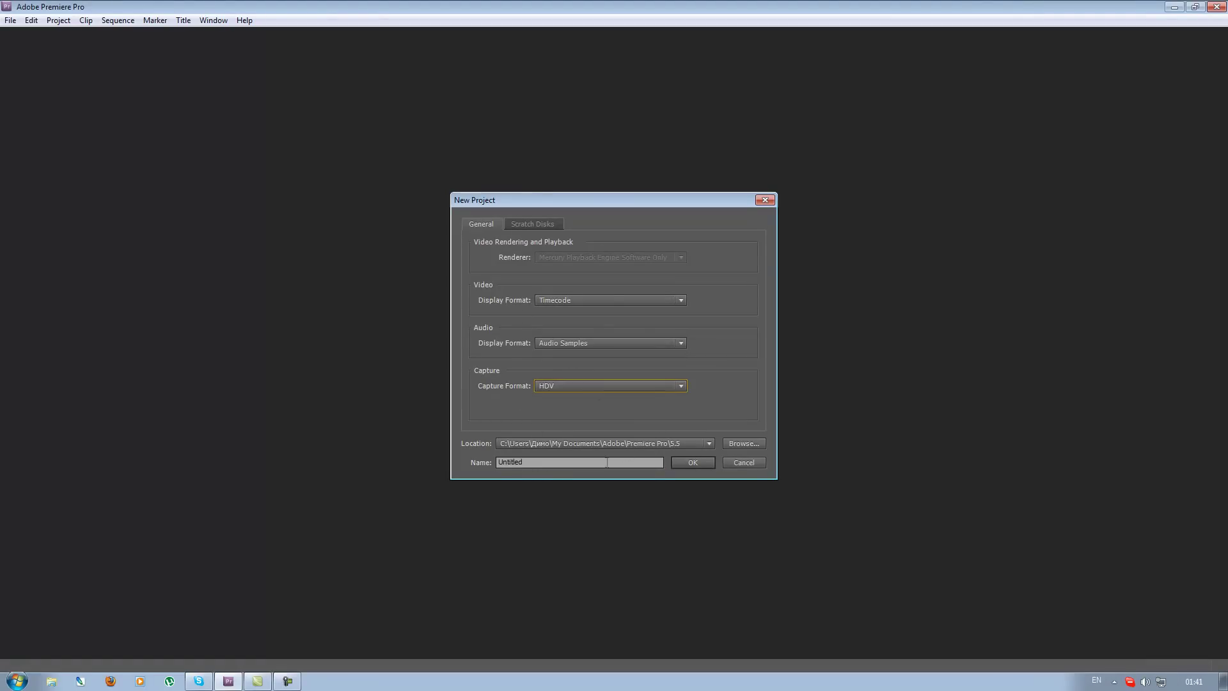
{"action": "double_click", "coordinate": [547, 463]}
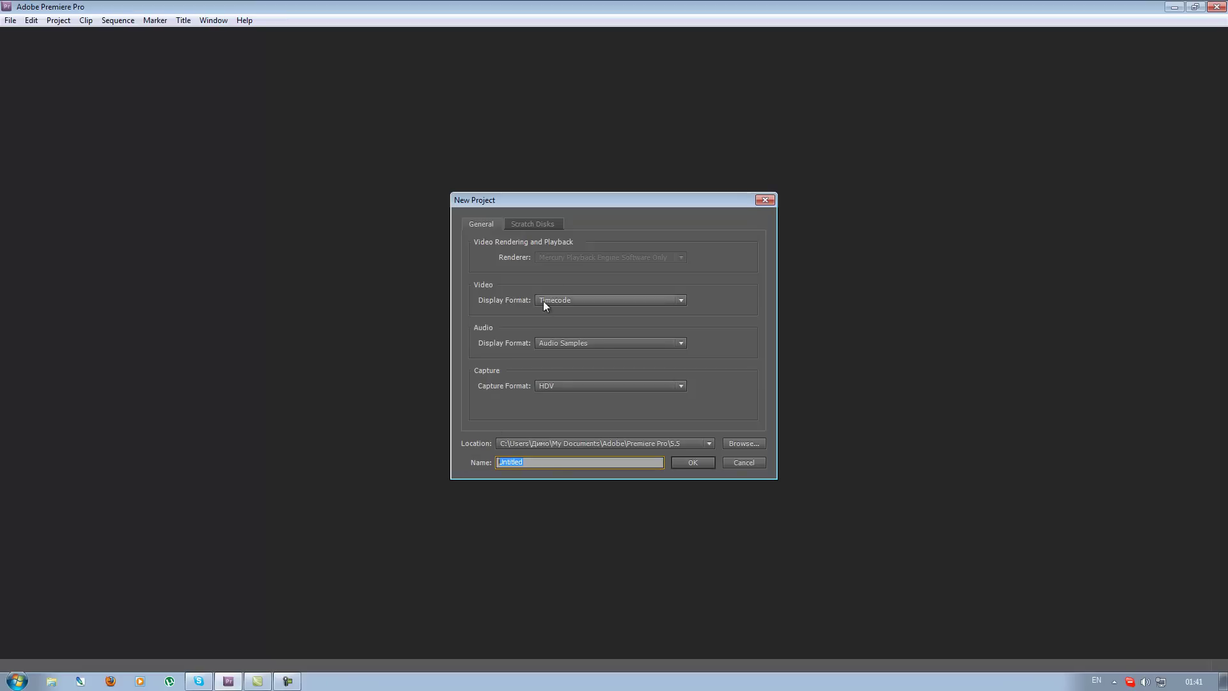
{"action": "left_click", "coordinate": [584, 385]}
{"action": "left_click", "coordinate": [584, 386]}
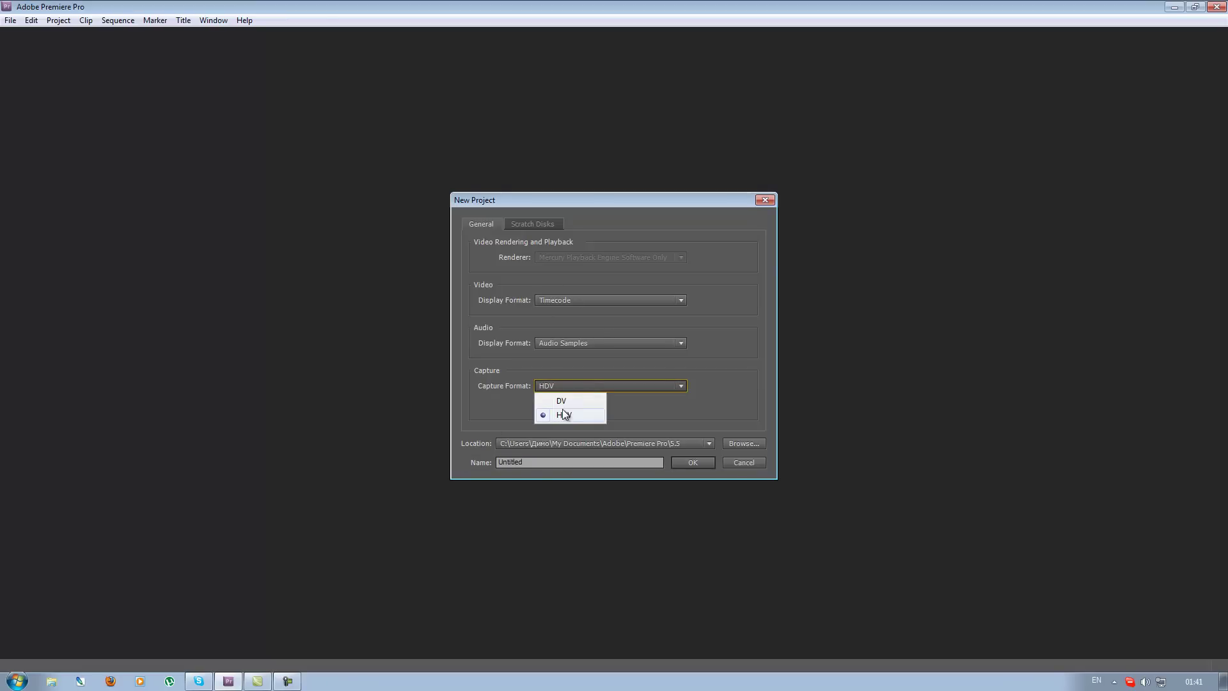
{"action": "left_click", "coordinate": [596, 386]}
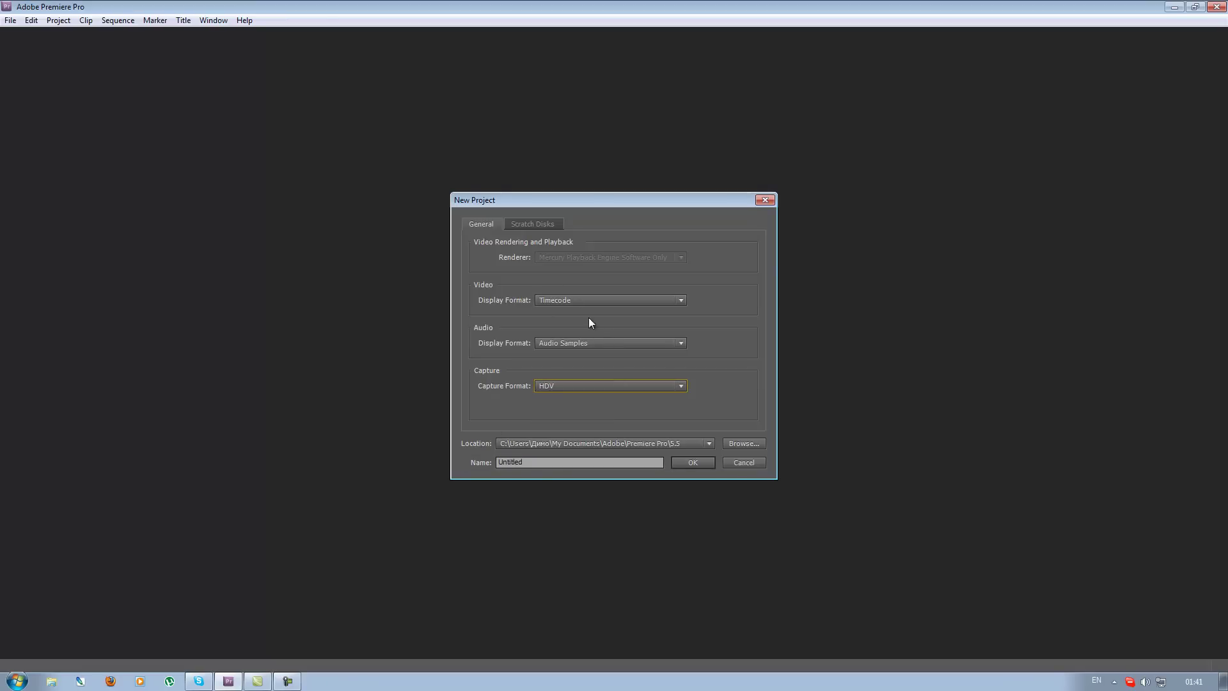
{"action": "left_click", "coordinate": [694, 461]}
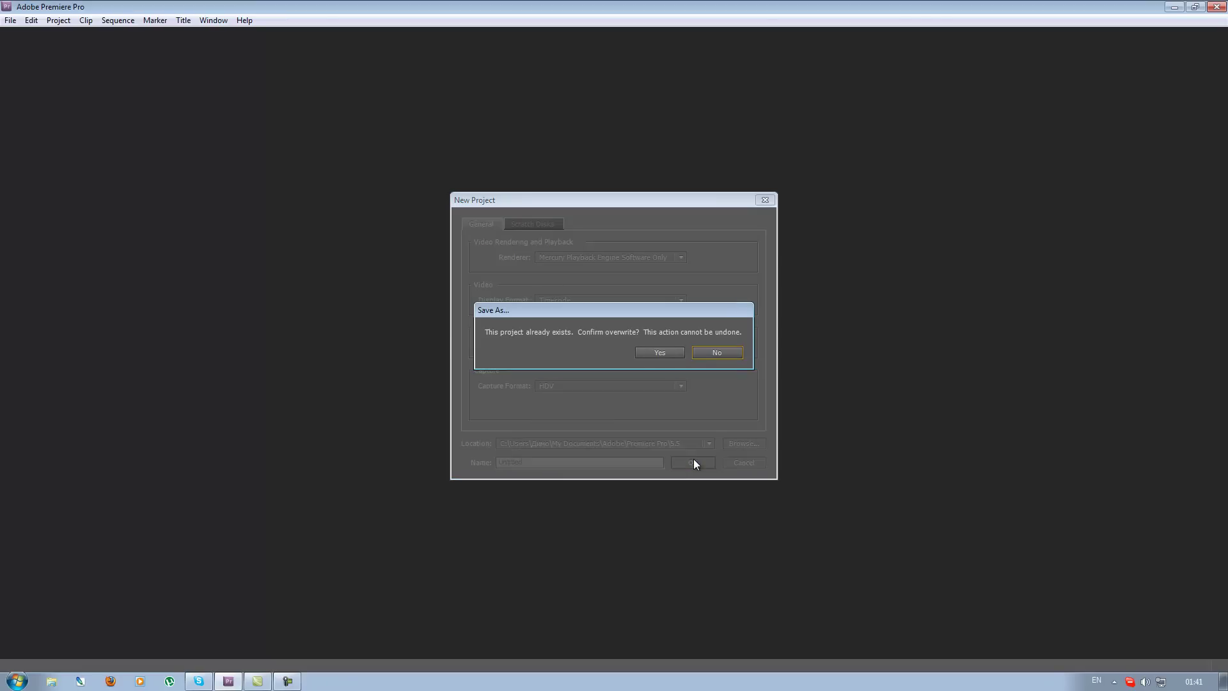
{"action": "left_click", "coordinate": [657, 351]}
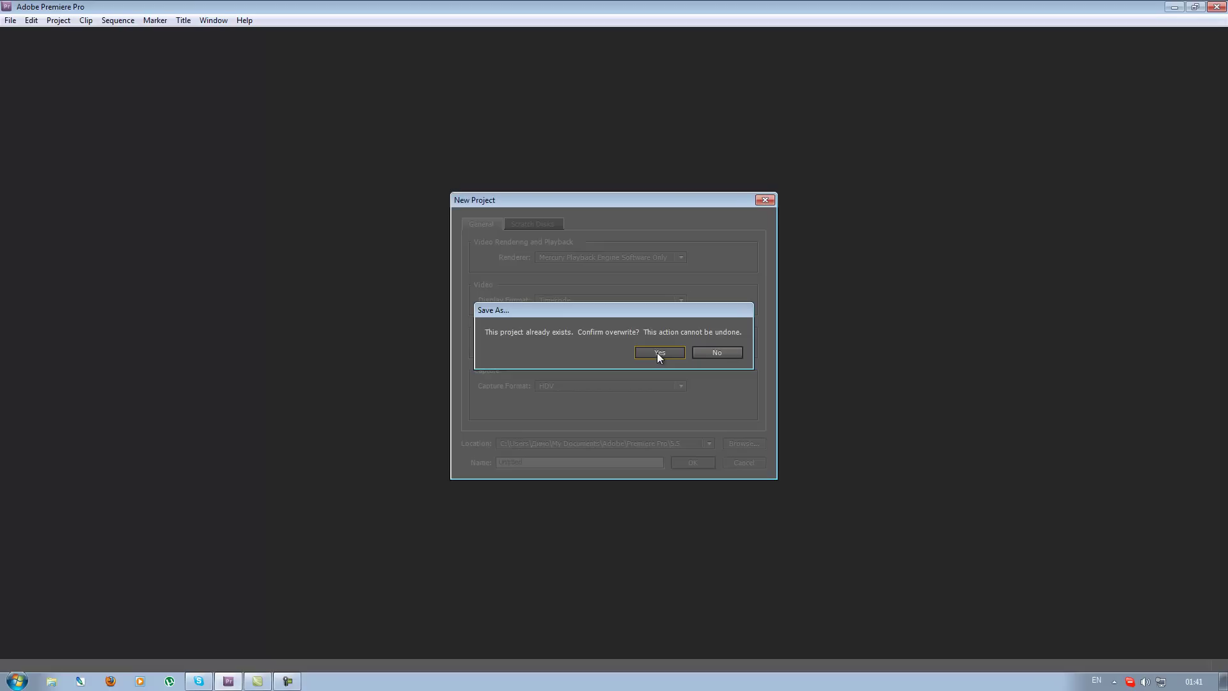
{"action": "key", "text": "Return"}
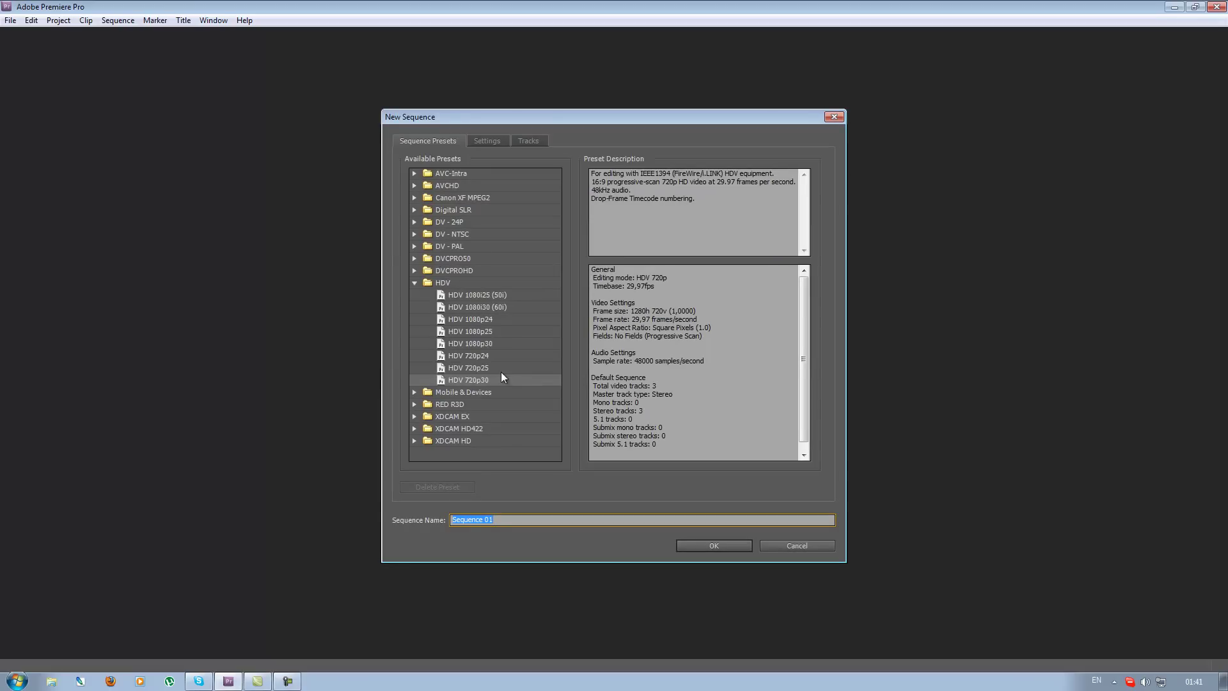
Create Sequence 01 using the HDV 720p30 preset
{"action": "left_click", "coordinate": [490, 379]}
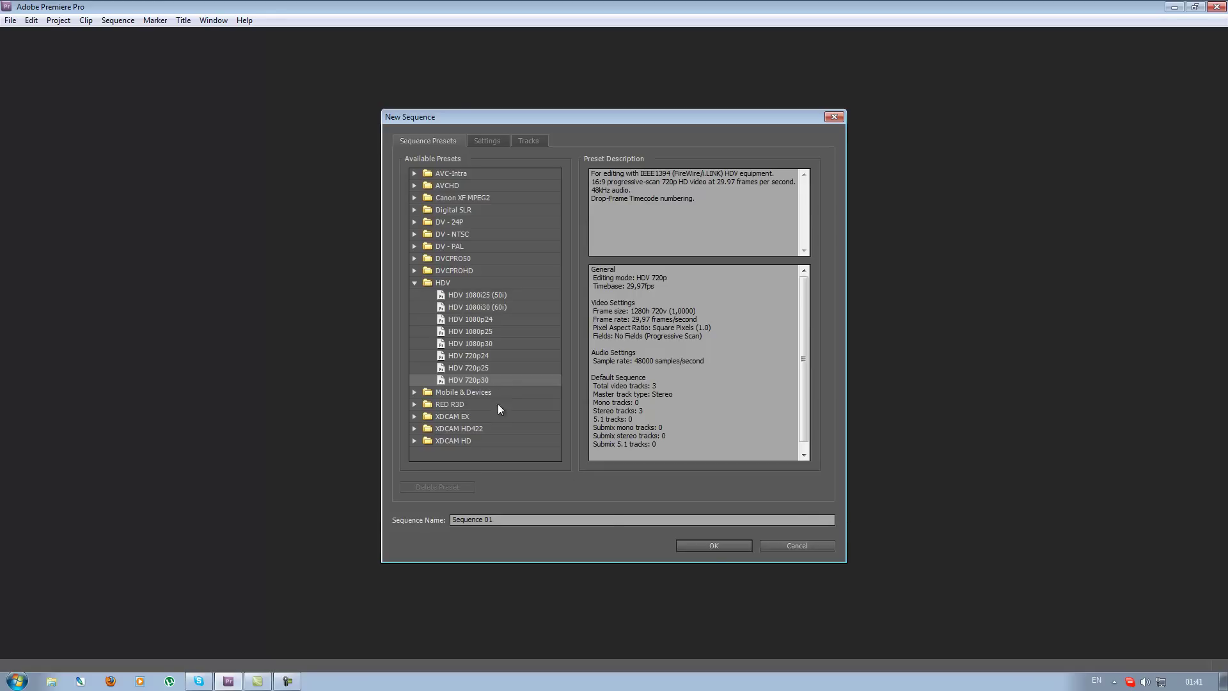
{"action": "left_click", "coordinate": [710, 548]}
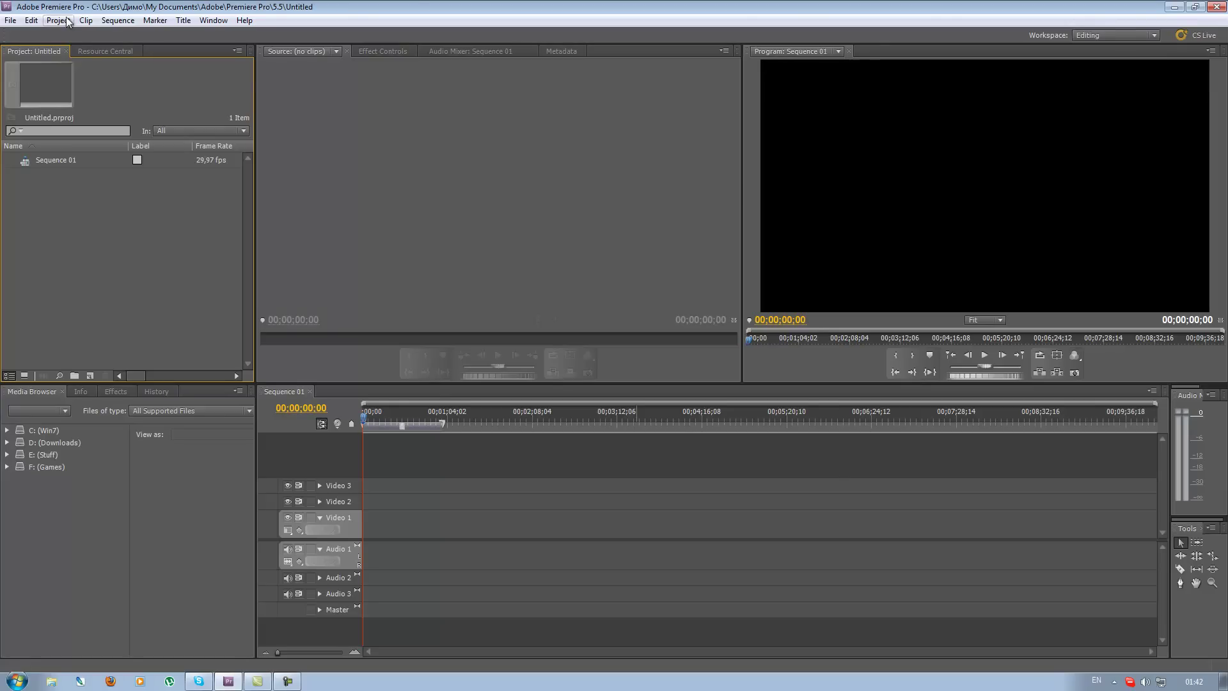
Import the bf3 2011-10-09 gameplay clip from C:\Fraps\Movies into the Project panel
{"action": "left_click", "coordinate": [11, 22]}
{"action": "left_click", "coordinate": [11, 26]}
{"action": "double_click", "coordinate": [90, 222]}
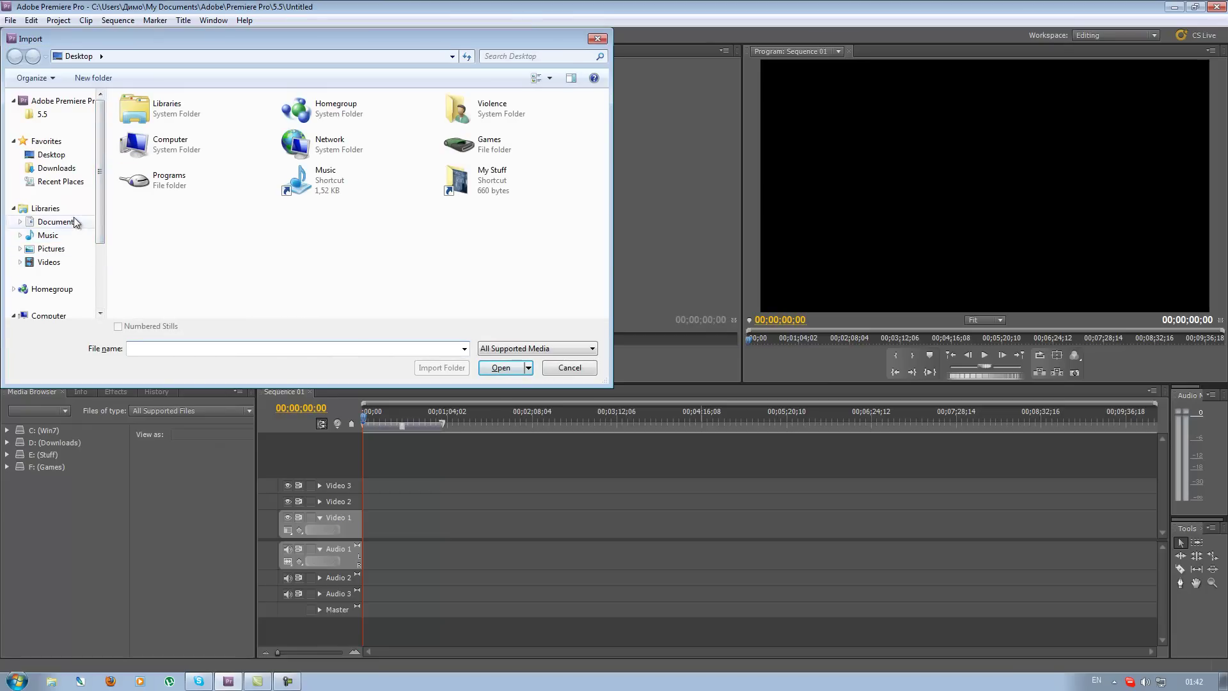
{"action": "left_click_drag", "start_coordinate": [100, 221], "coordinate": [100, 240]}
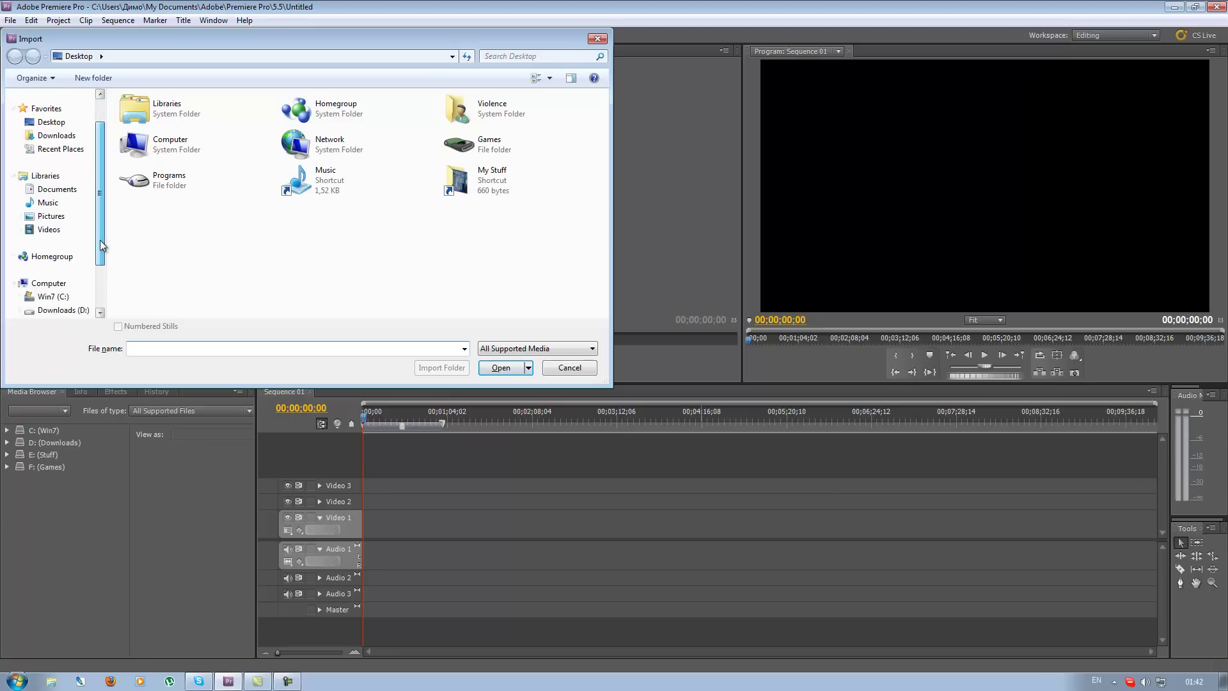
{"action": "left_click", "coordinate": [53, 296]}
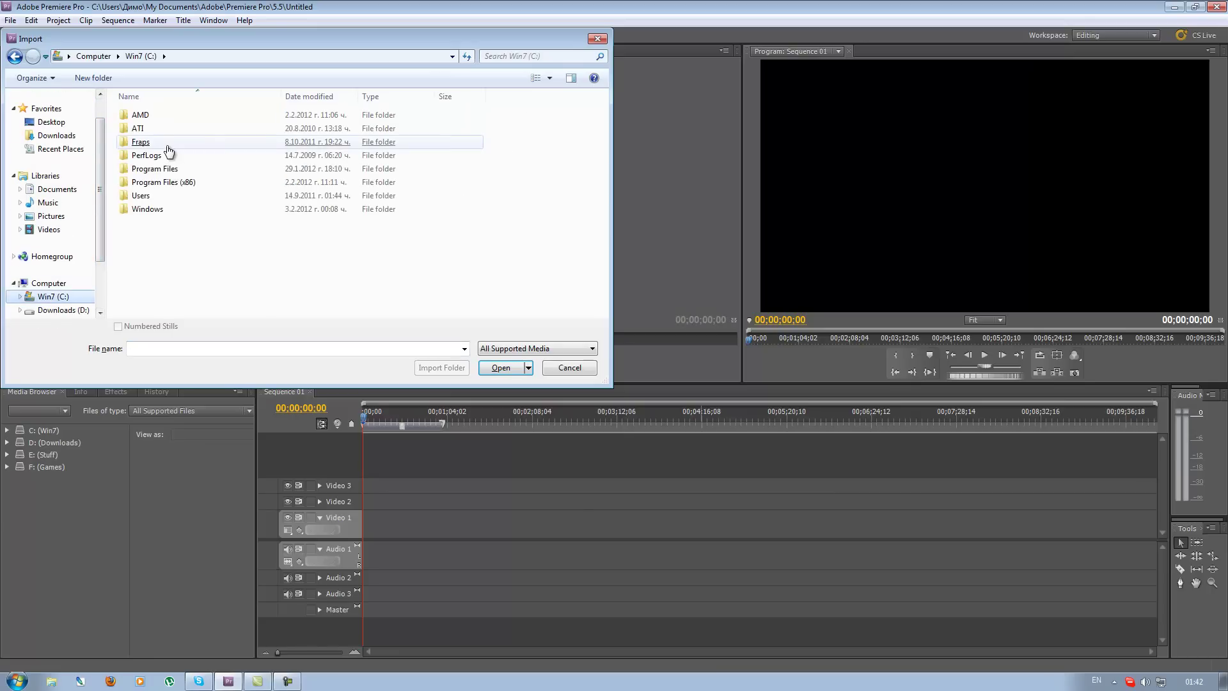
{"action": "double_click", "coordinate": [142, 141]}
{"action": "double_click", "coordinate": [168, 128]}
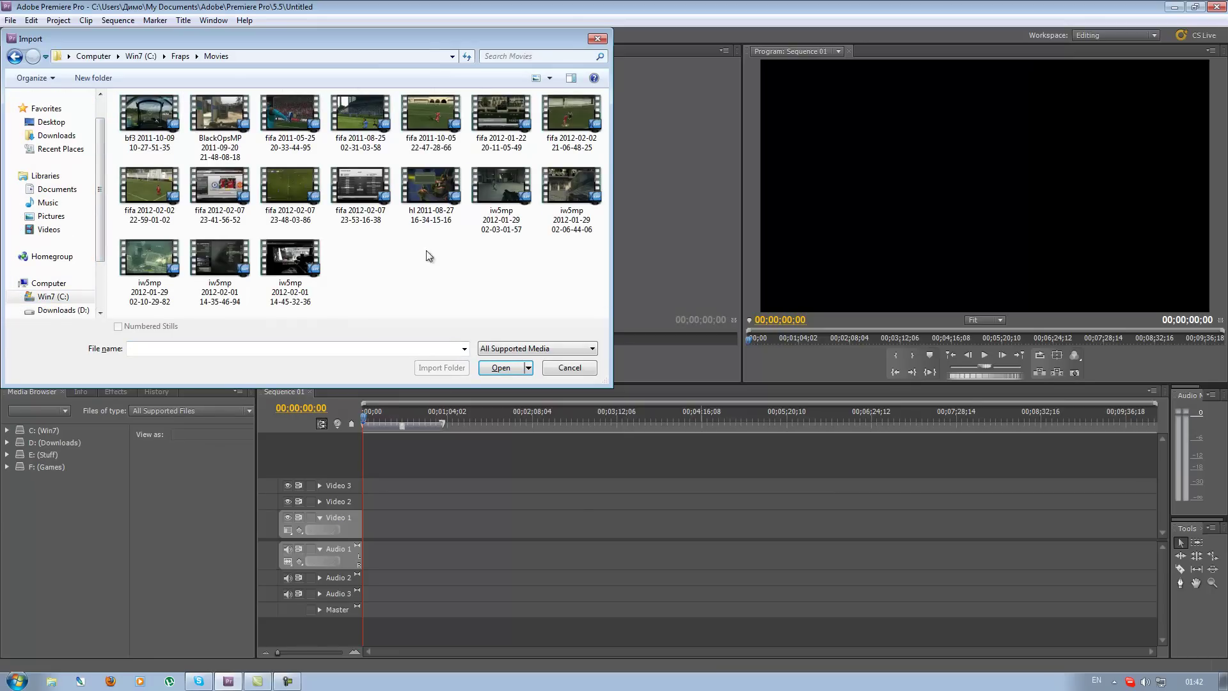
{"action": "double_click", "coordinate": [146, 131]}
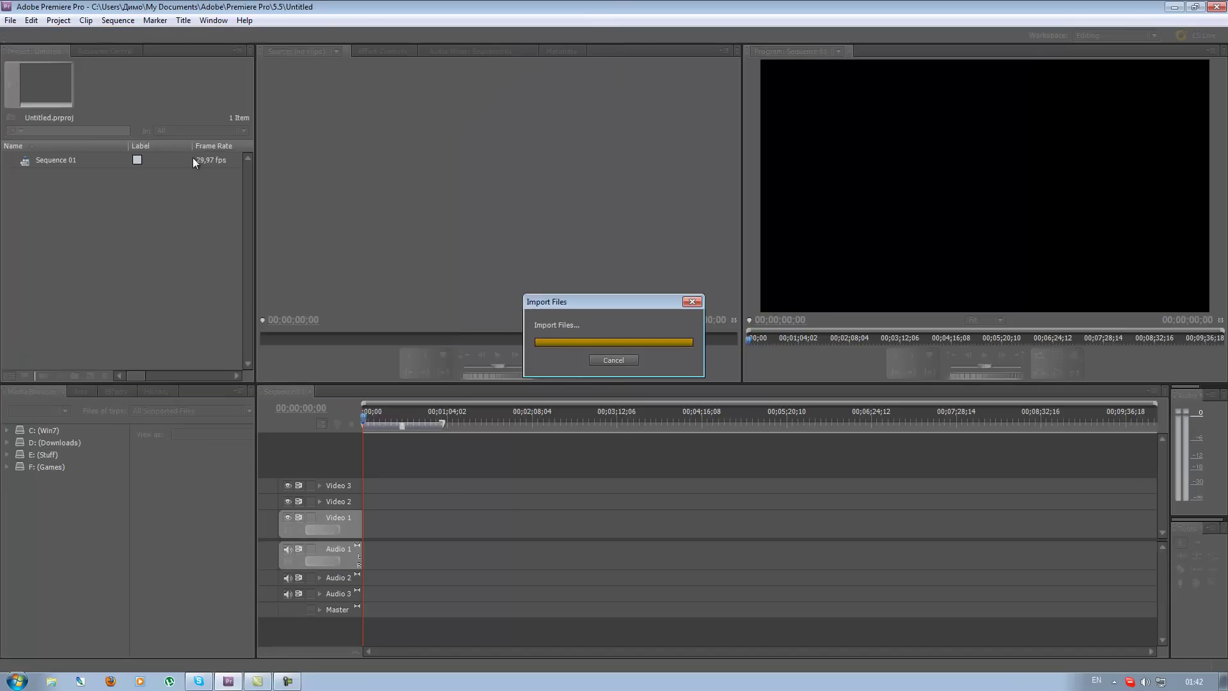
Insert the bf3 clip into Sequence 01 and scrub the playhead partway into it
{"action": "left_click", "coordinate": [49, 172]}
{"action": "left_click", "coordinate": [78, 231]}
{"action": "left_click", "coordinate": [57, 174]}
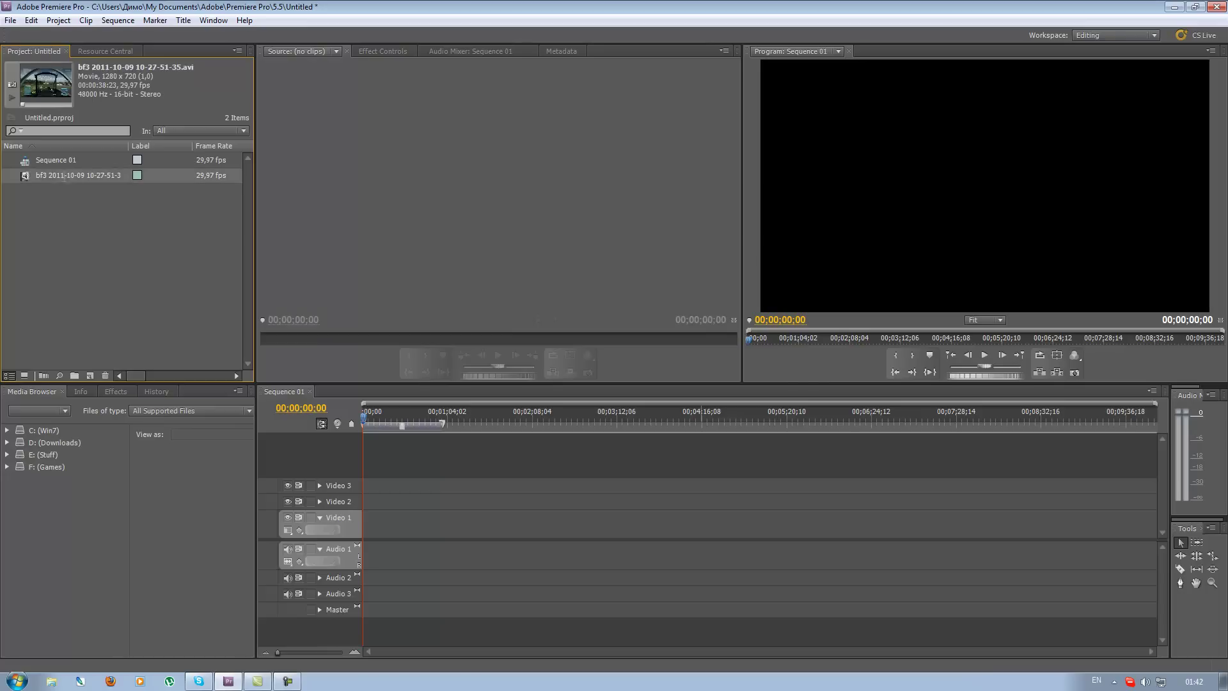
{"action": "left_click", "coordinate": [29, 185]}
{"action": "right_click", "coordinate": [51, 175]}
{"action": "left_click", "coordinate": [103, 374]}
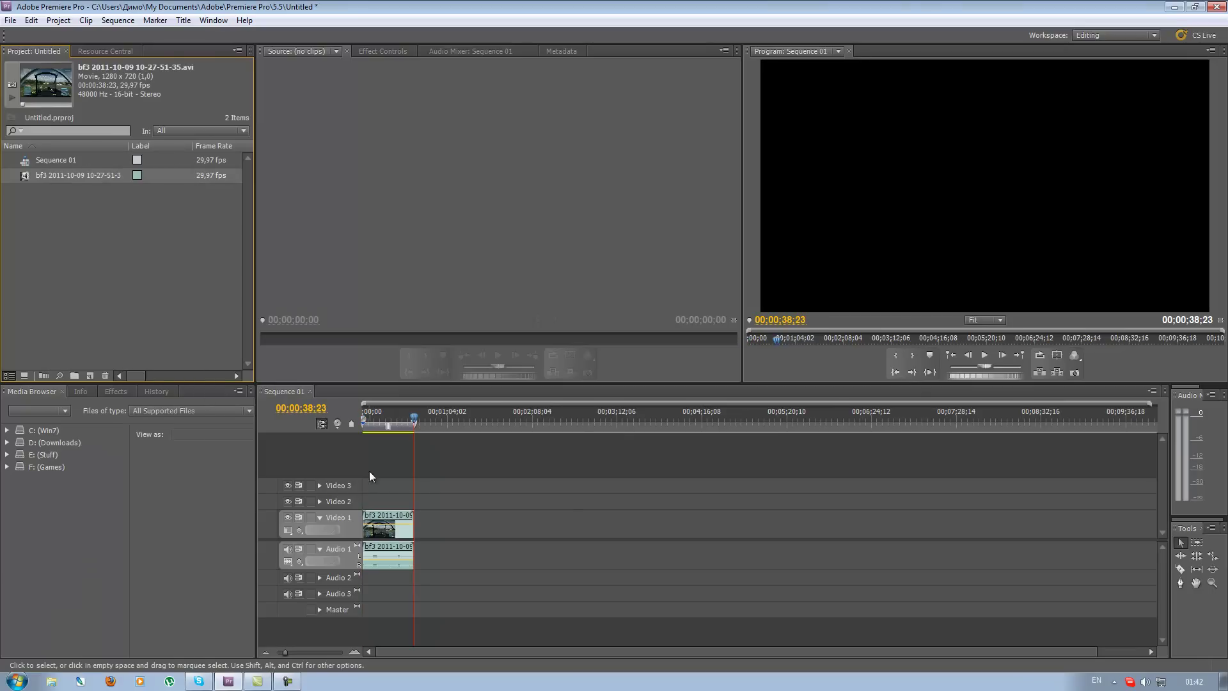
{"action": "left_click", "coordinate": [382, 531]}
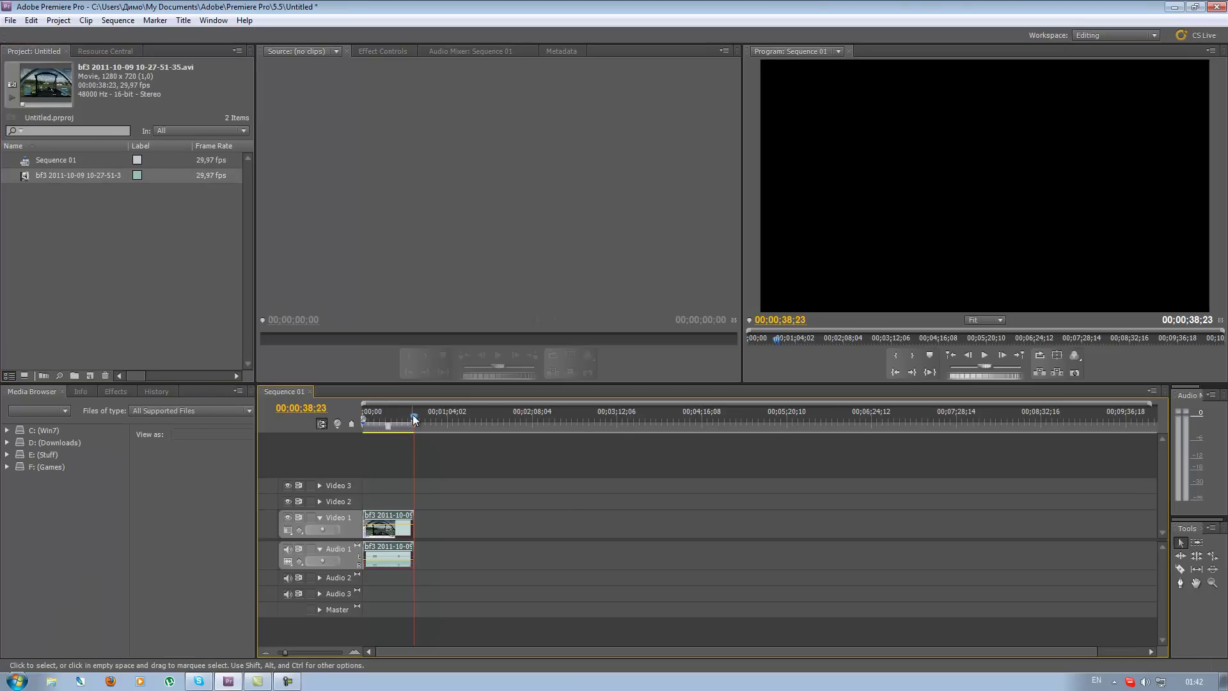
{"action": "mouse_move", "coordinate": [415, 420]}
{"action": "left_mouse_down"}
{"action": "mouse_move", "coordinate": [390, 427]}
{"action": "mouse_move", "coordinate": [407, 438]}
{"action": "mouse_move", "coordinate": [361, 446]}
{"action": "left_mouse_up"}
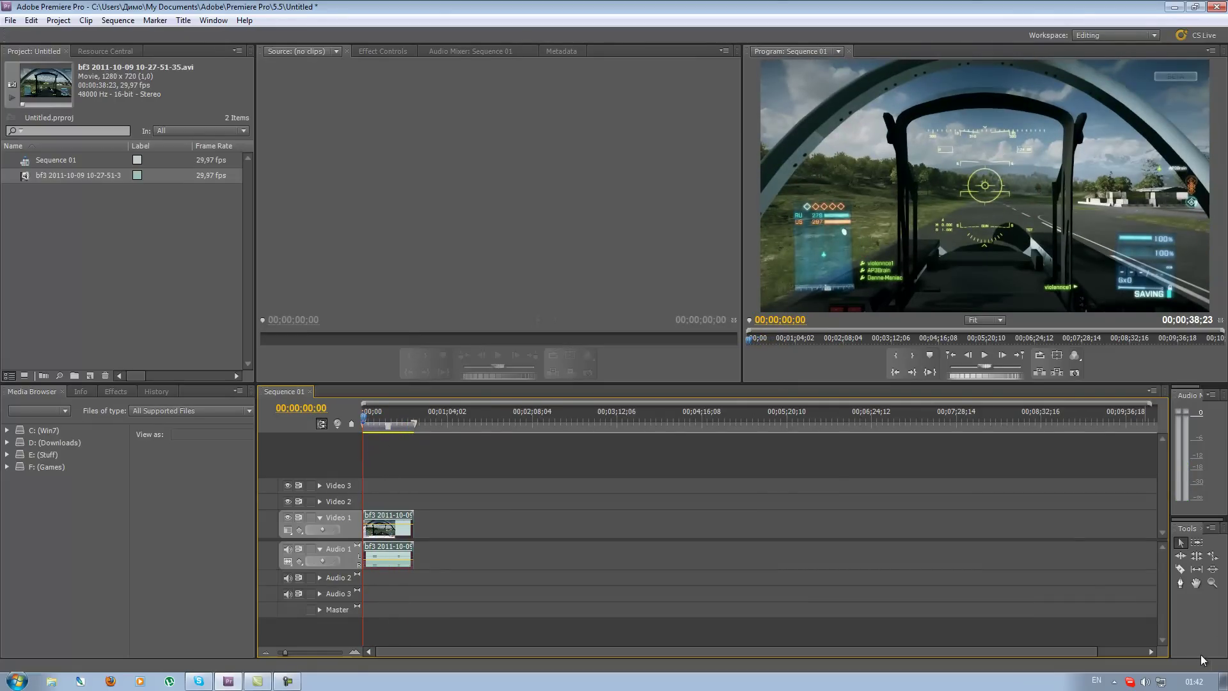
{"action": "left_click", "coordinate": [985, 358]}
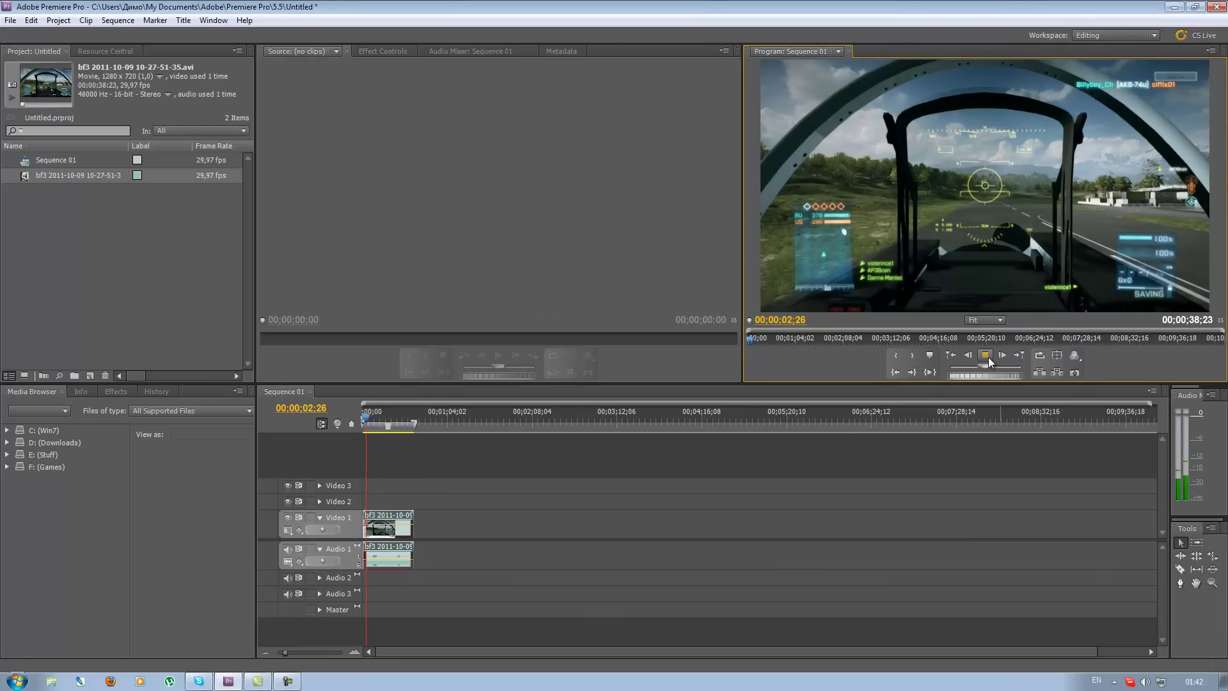
{"action": "left_click", "coordinate": [988, 357]}
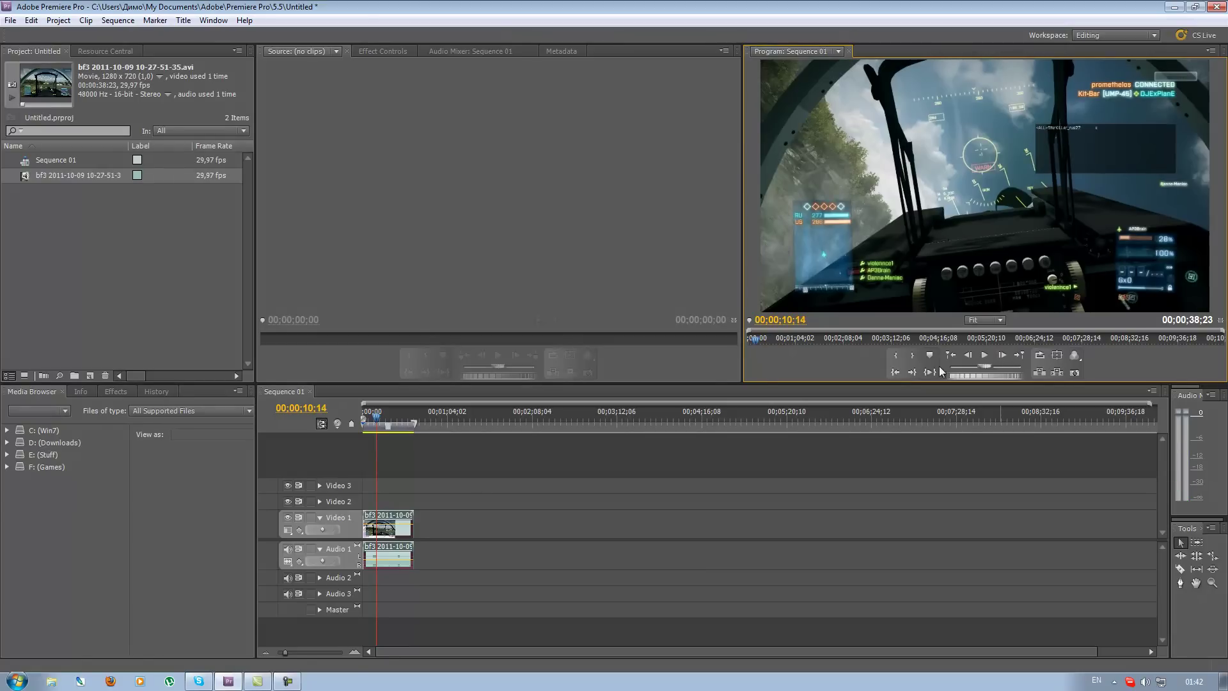
{"action": "left_click_drag", "start_coordinate": [378, 419], "coordinate": [366, 422]}
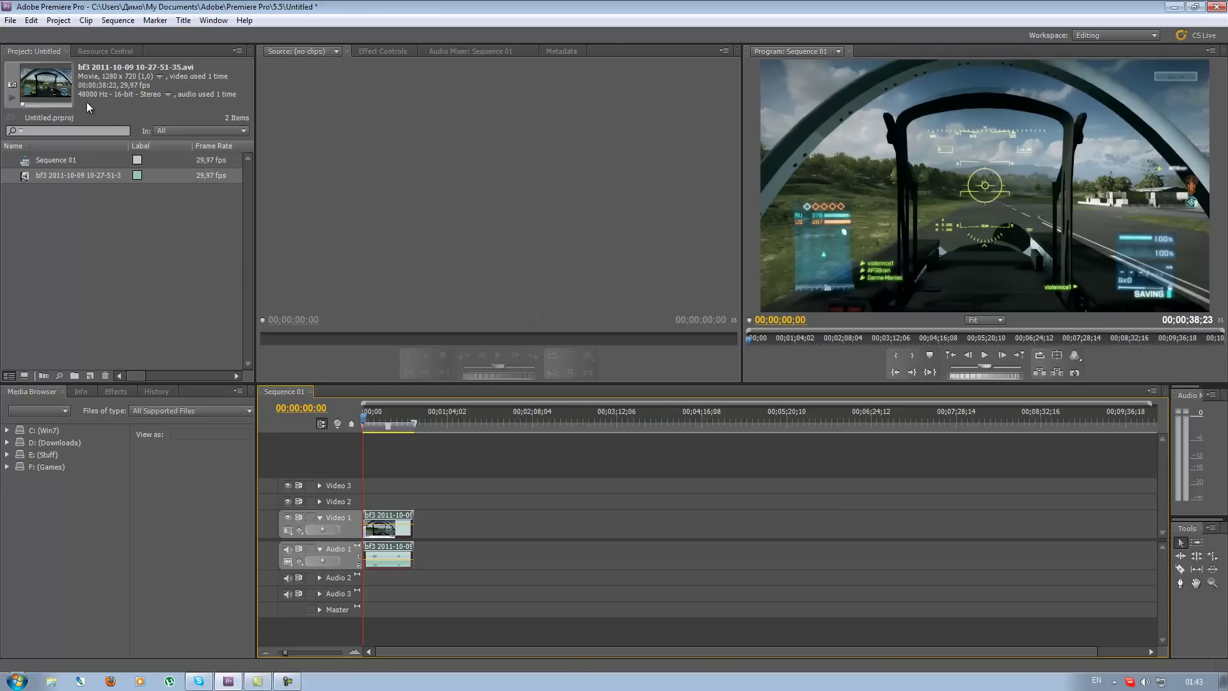
Select the Sequence 01 timeline and choose File > Export > Media
{"action": "left_click", "coordinate": [11, 21]}
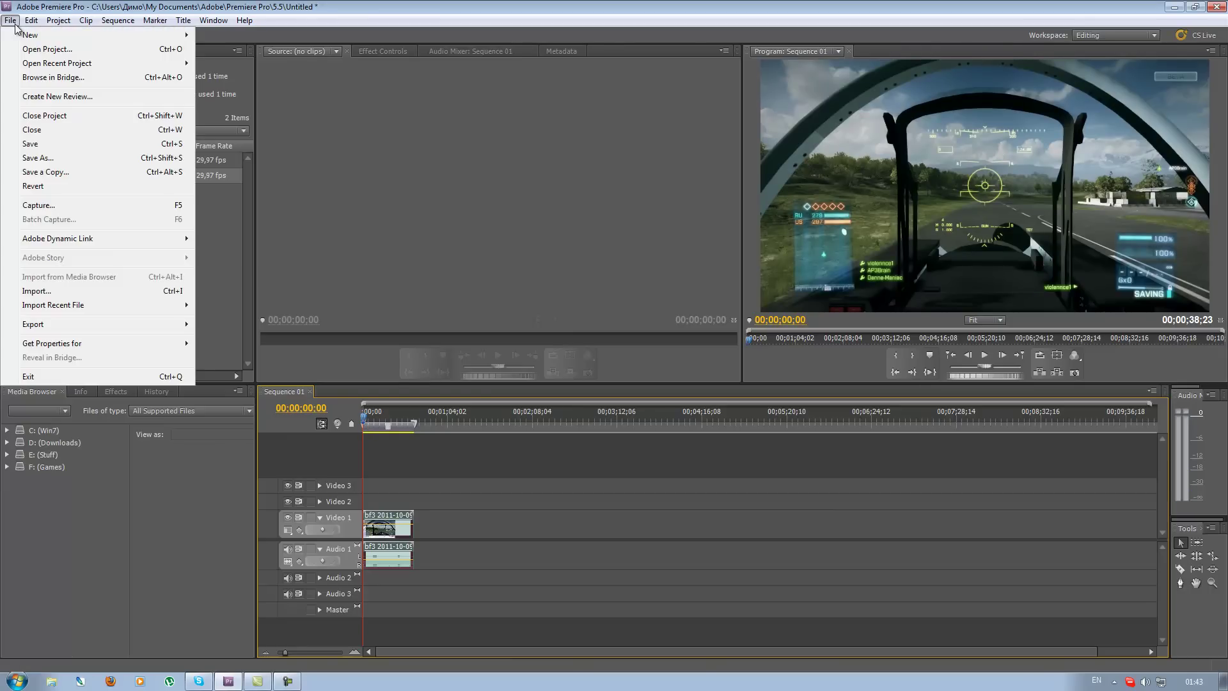
{"action": "mouse_move", "coordinate": [128, 329]}
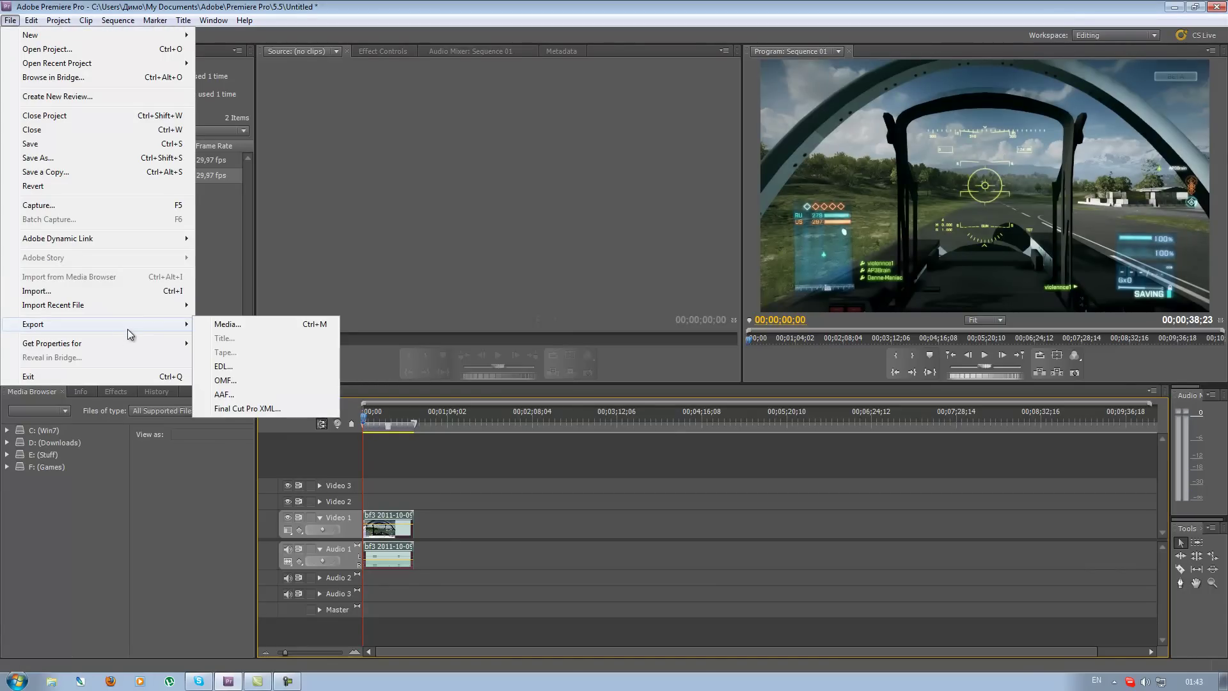
{"action": "left_click", "coordinate": [517, 7]}
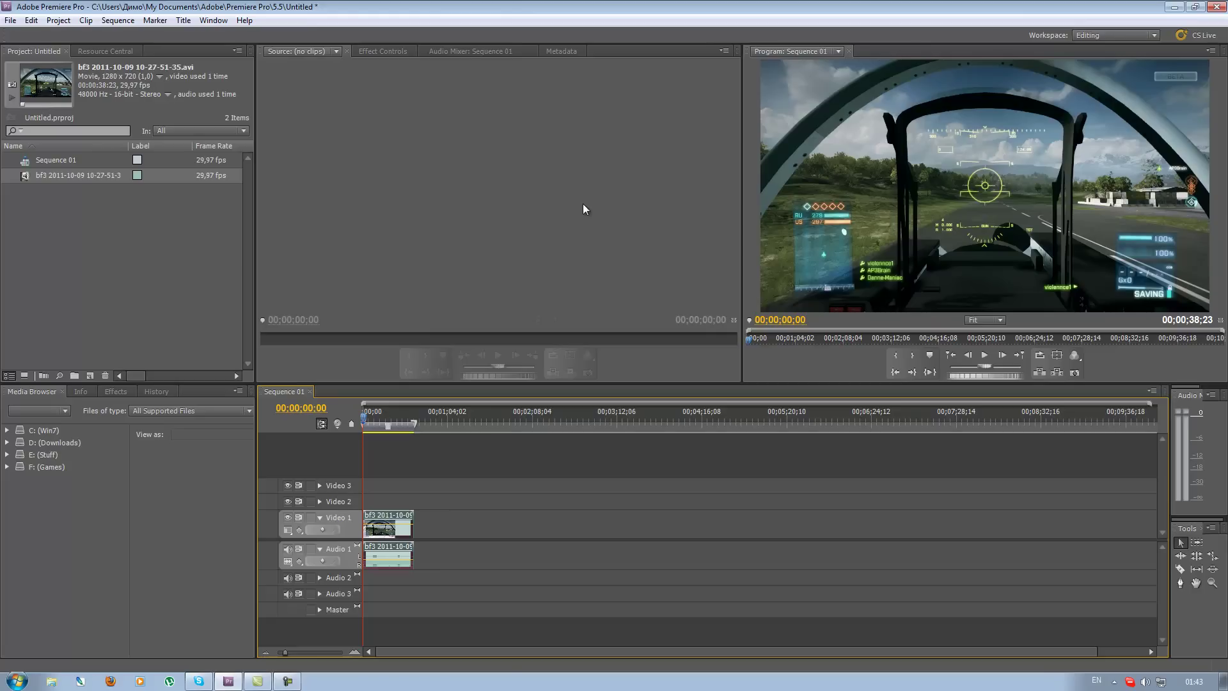
{"action": "left_click", "coordinate": [482, 285]}
{"action": "left_click", "coordinate": [11, 20]}
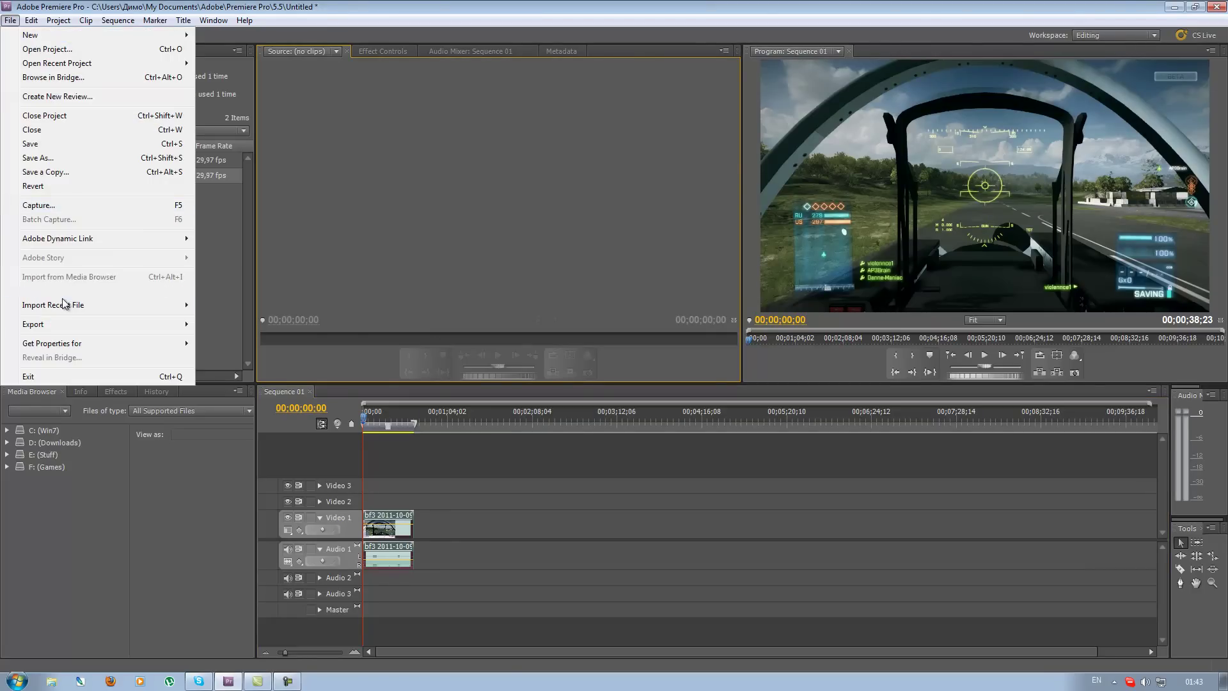
{"action": "mouse_move", "coordinate": [99, 324]}
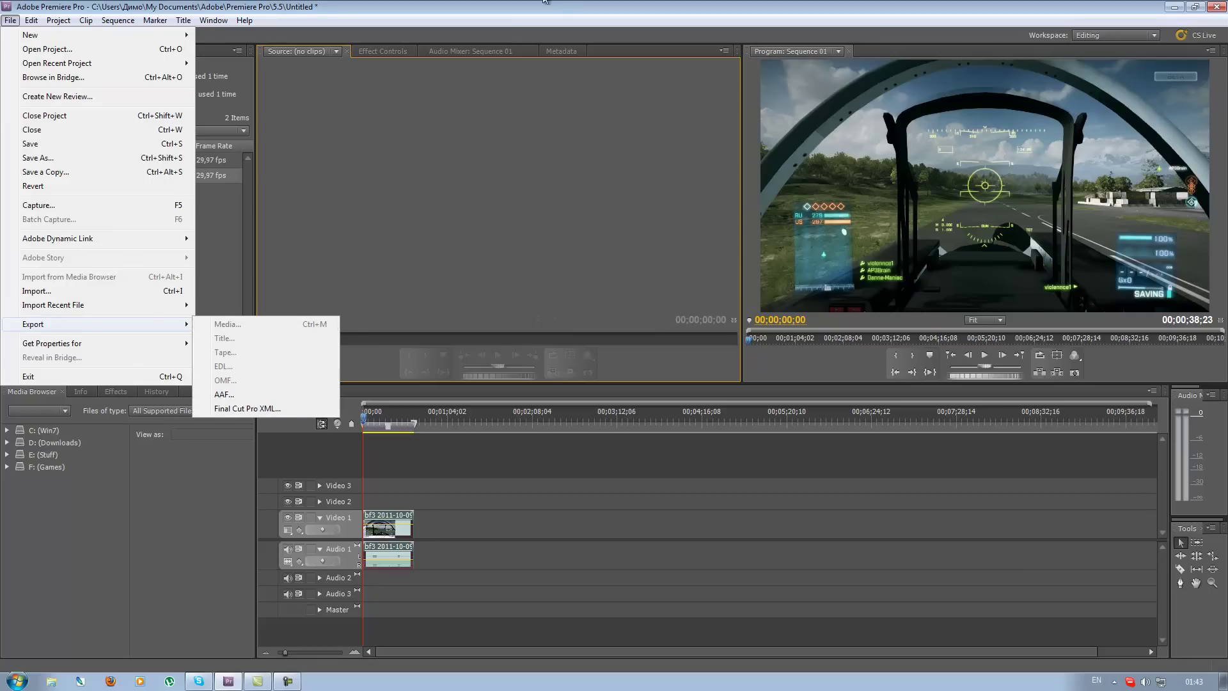
{"action": "left_click", "coordinate": [545, 96]}
{"action": "left_click", "coordinate": [314, 634]}
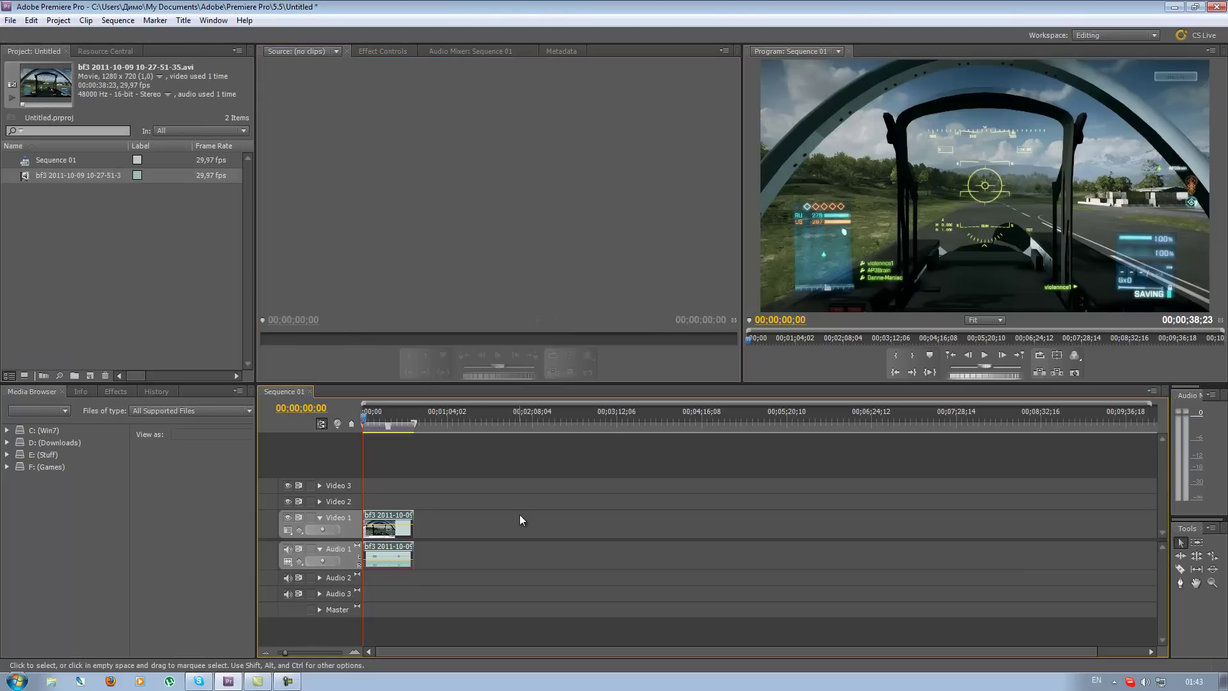
{"action": "left_click", "coordinate": [11, 20]}
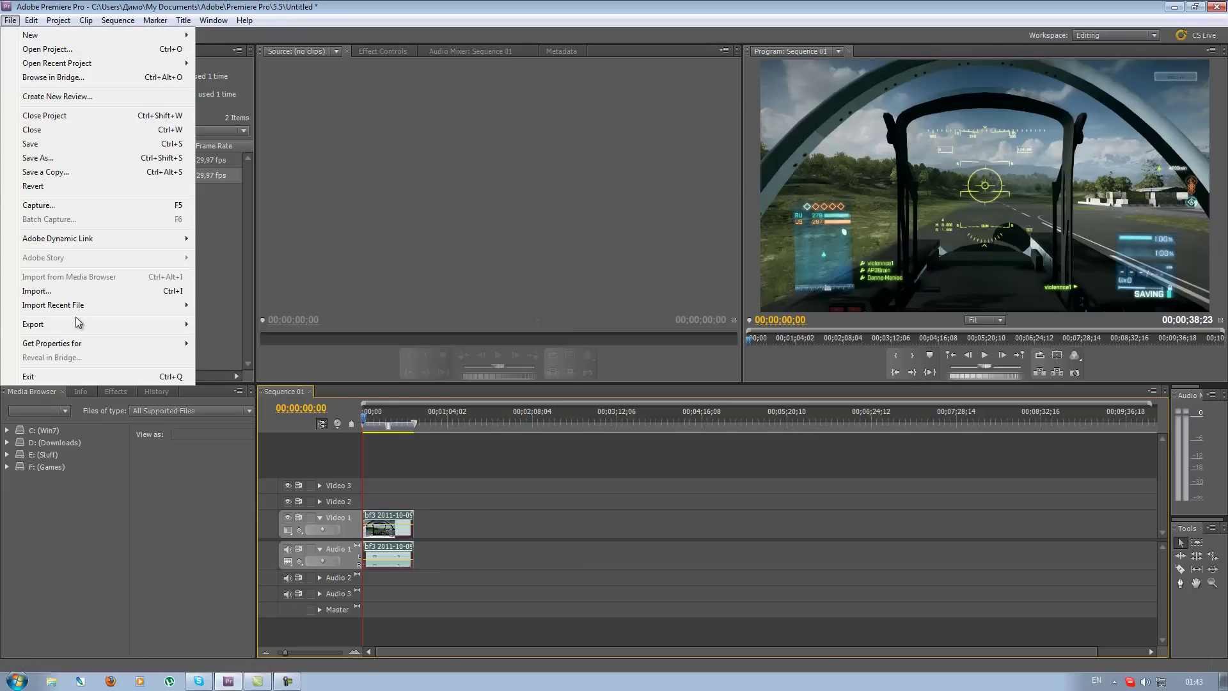
{"action": "mouse_move", "coordinate": [80, 325]}
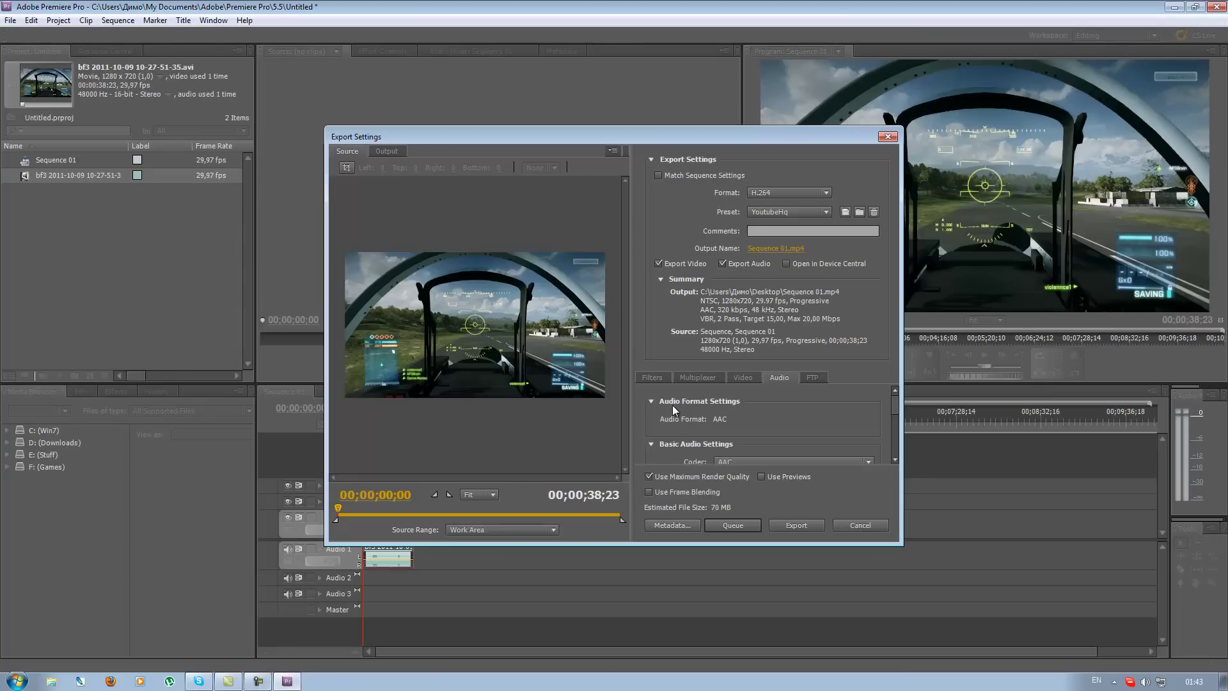
Keep the YoutubeHq H.264 export preset and display its Video settings (1280 frame width)
{"action": "left_click_drag", "start_coordinate": [894, 407], "coordinate": [891, 383]}
{"action": "left_click", "coordinate": [652, 378]}
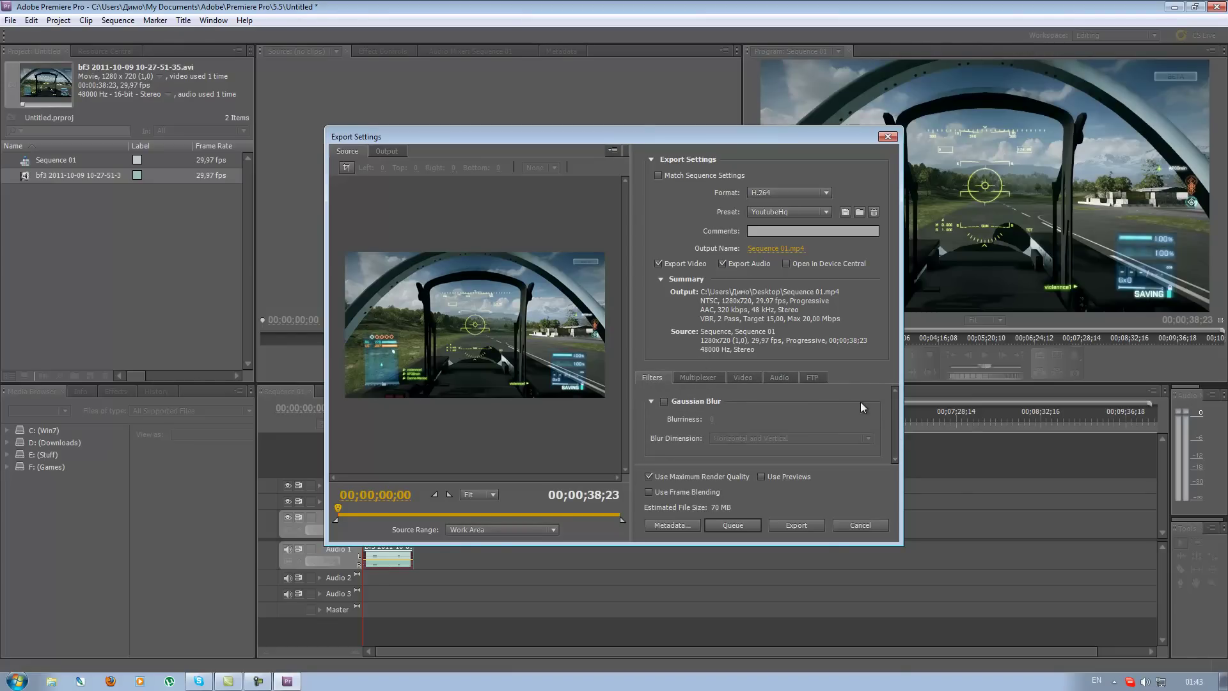
{"action": "left_click", "coordinate": [808, 211]}
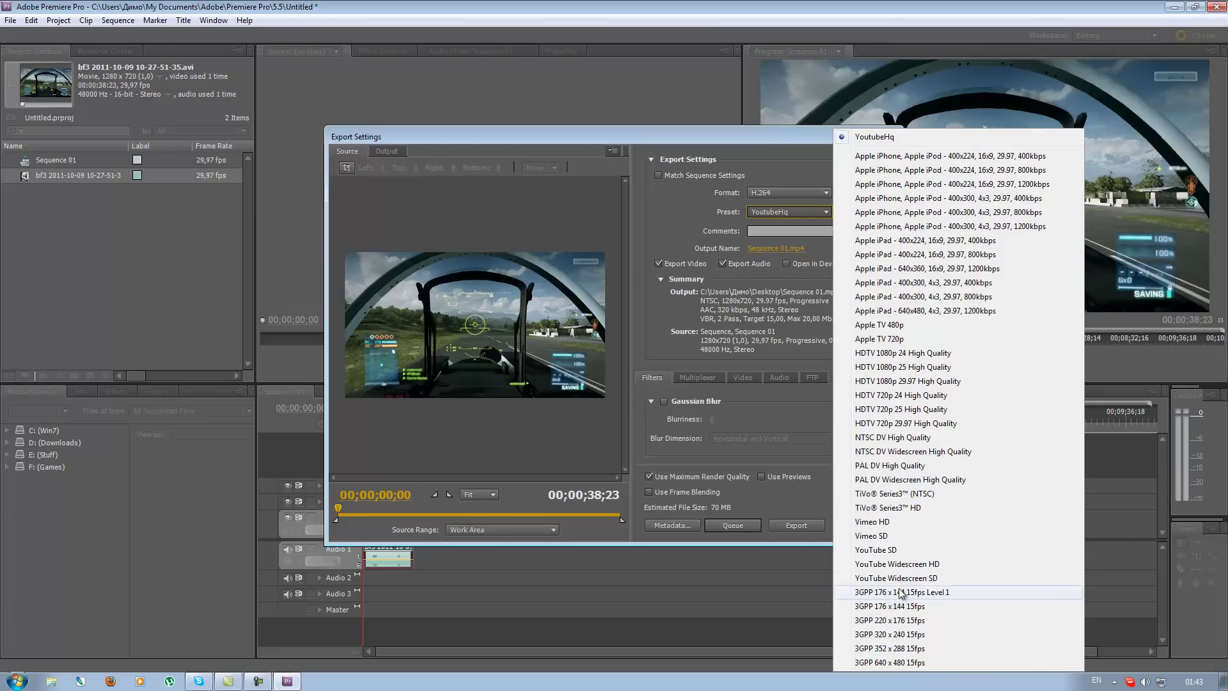
{"action": "left_click", "coordinate": [771, 267]}
{"action": "left_click", "coordinate": [743, 378]}
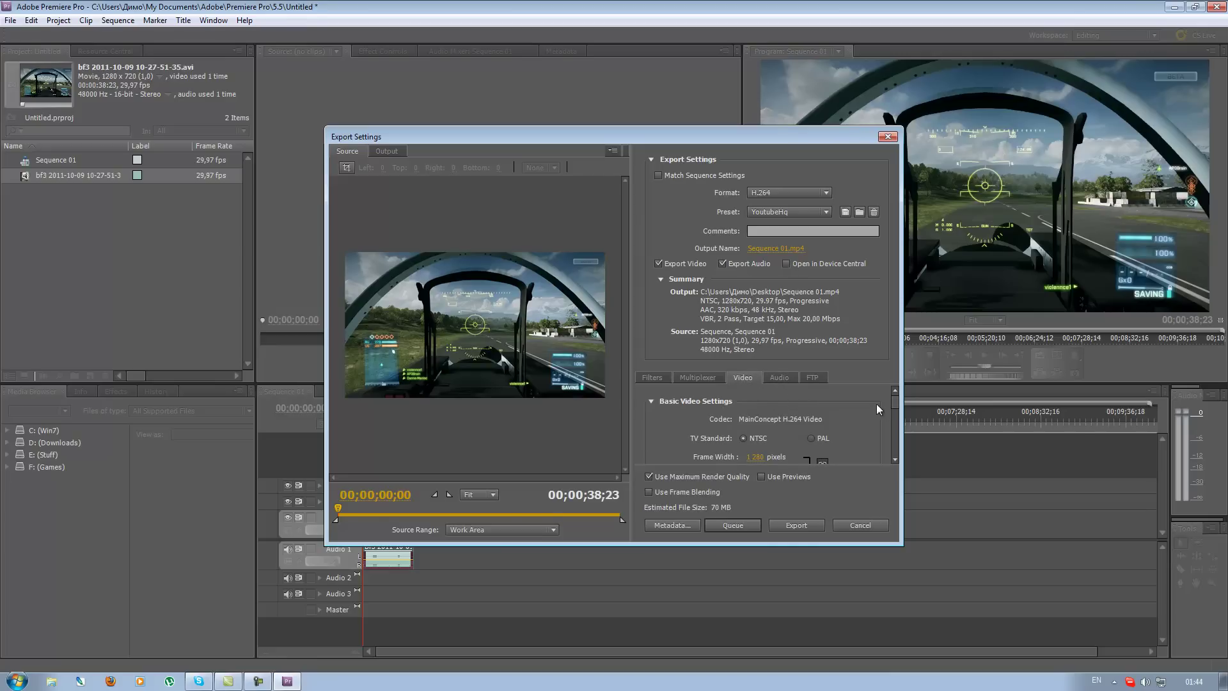
{"action": "scroll", "coordinate": [895, 409], "scroll_direction": "down", "scroll_amount": 3}
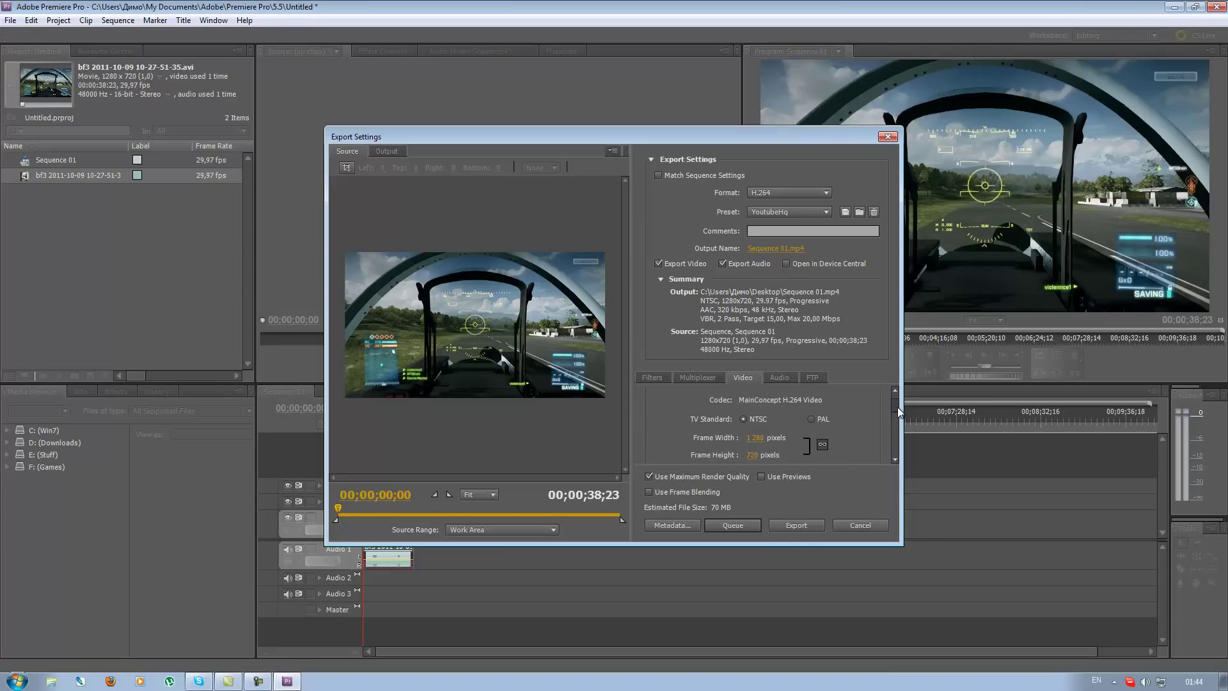
{"action": "scroll", "coordinate": [825, 421], "scroll_direction": "down", "scroll_amount": 4}
{"action": "left_click", "coordinate": [825, 434]}
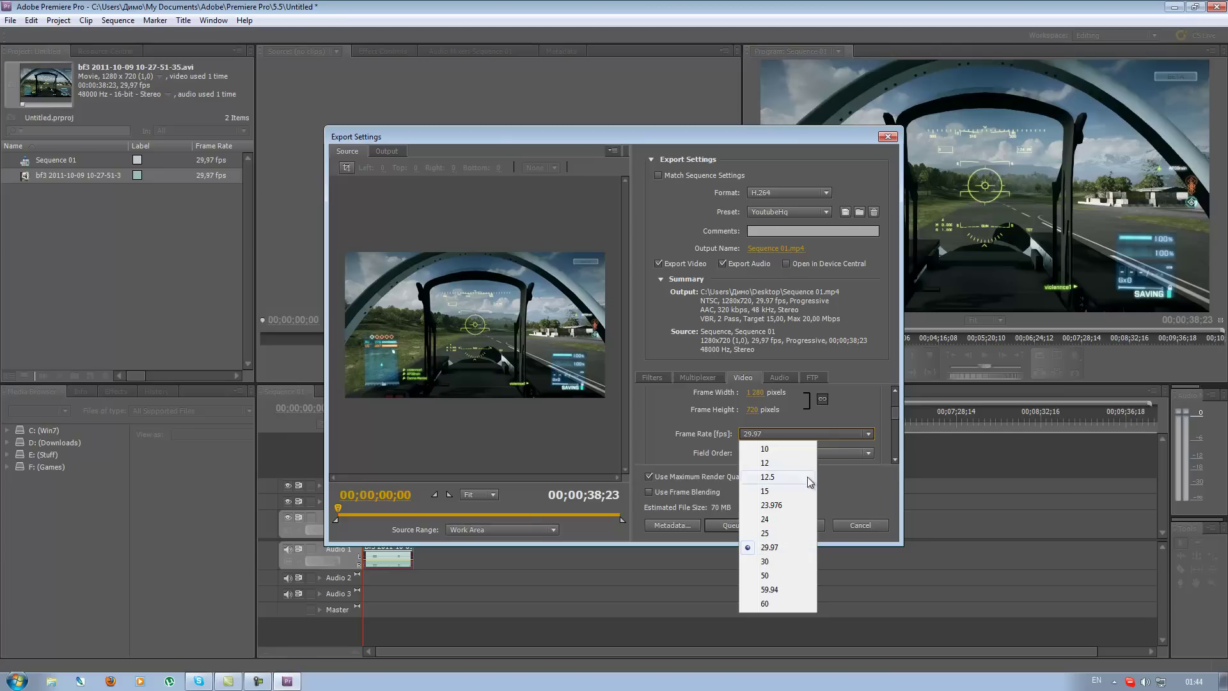
{"action": "left_click", "coordinate": [787, 551]}
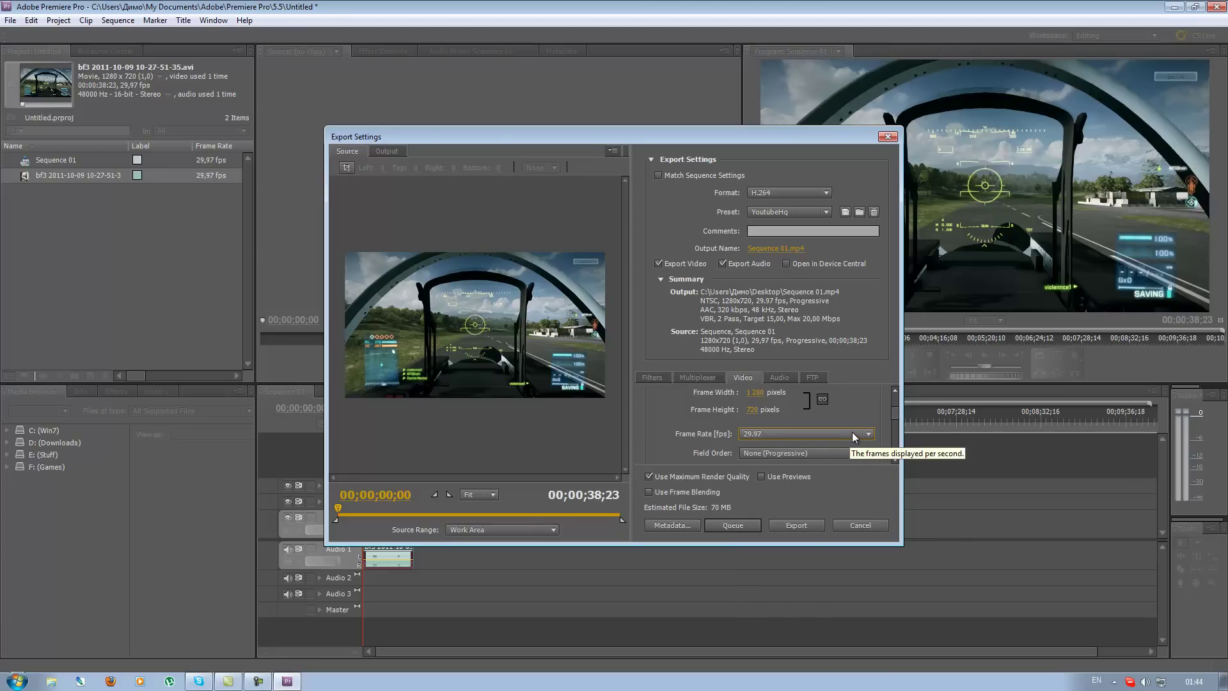
{"action": "left_click", "coordinate": [852, 433]}
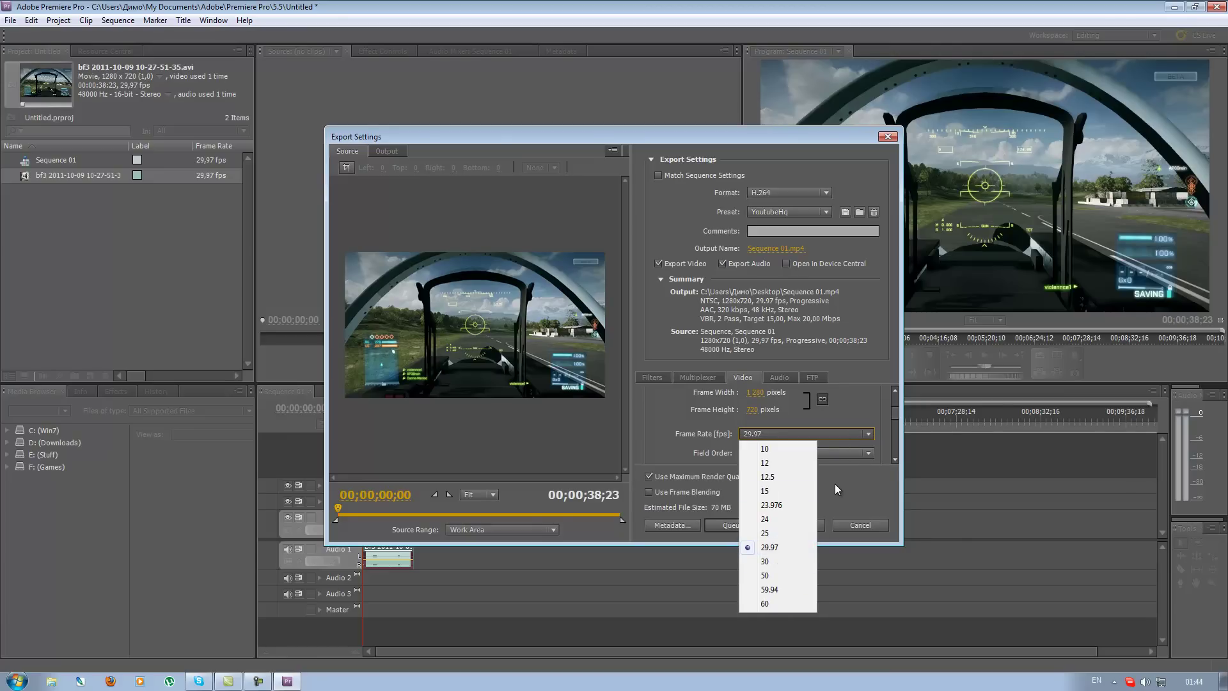
{"action": "left_click", "coordinate": [868, 435]}
{"action": "scroll", "coordinate": [897, 410], "scroll_direction": "down", "scroll_amount": 2}
{"action": "left_click", "coordinate": [817, 426]}
{"action": "left_click", "coordinate": [818, 425]}
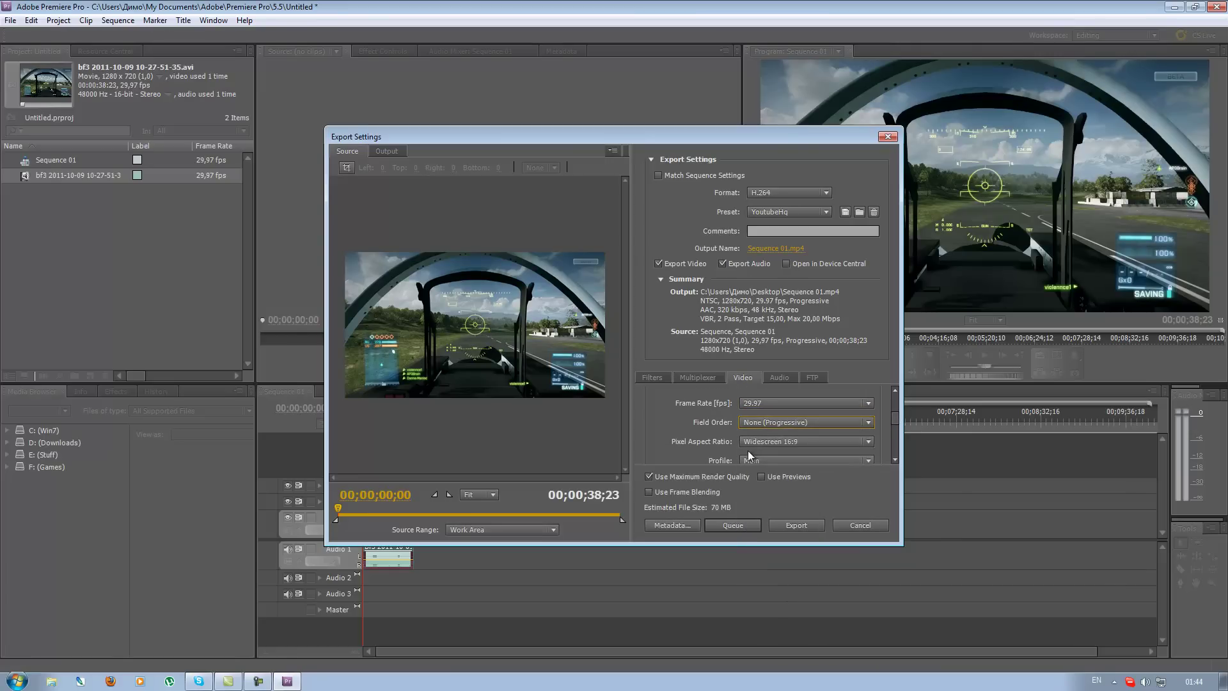
{"action": "left_click_drag", "start_coordinate": [895, 421], "coordinate": [897, 431]}
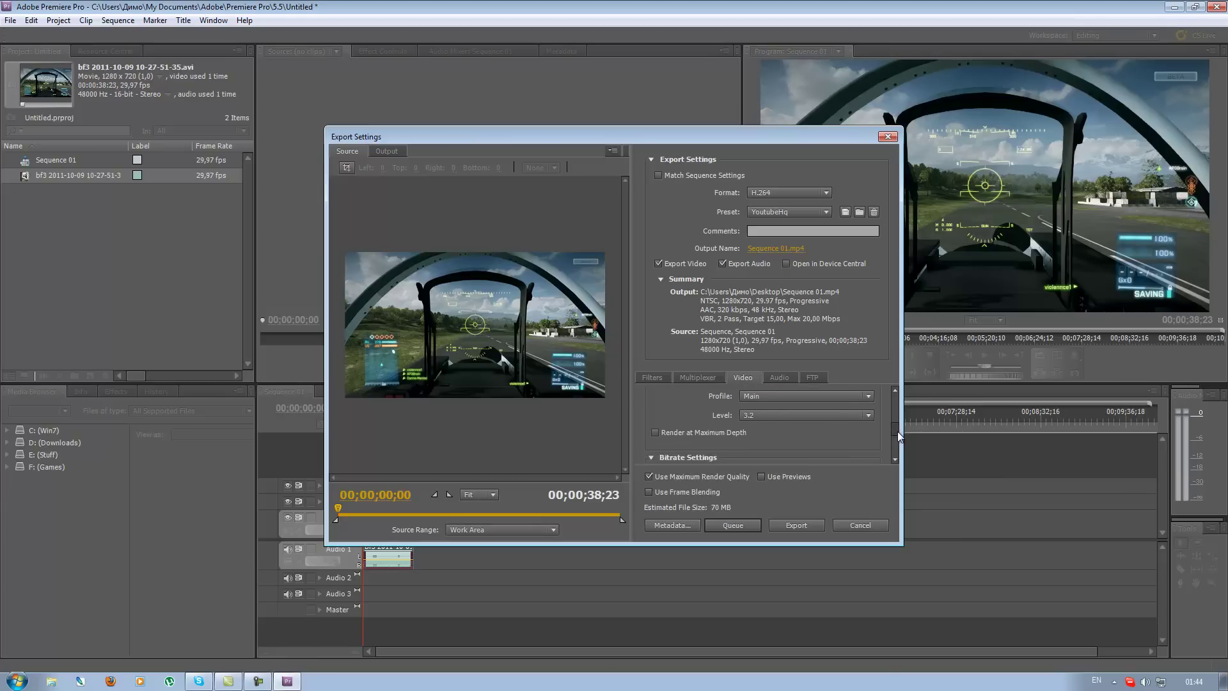
{"action": "left_click", "coordinate": [842, 416]}
{"action": "left_click", "coordinate": [842, 416]}
{"action": "left_click_drag", "start_coordinate": [894, 429], "coordinate": [900, 439]}
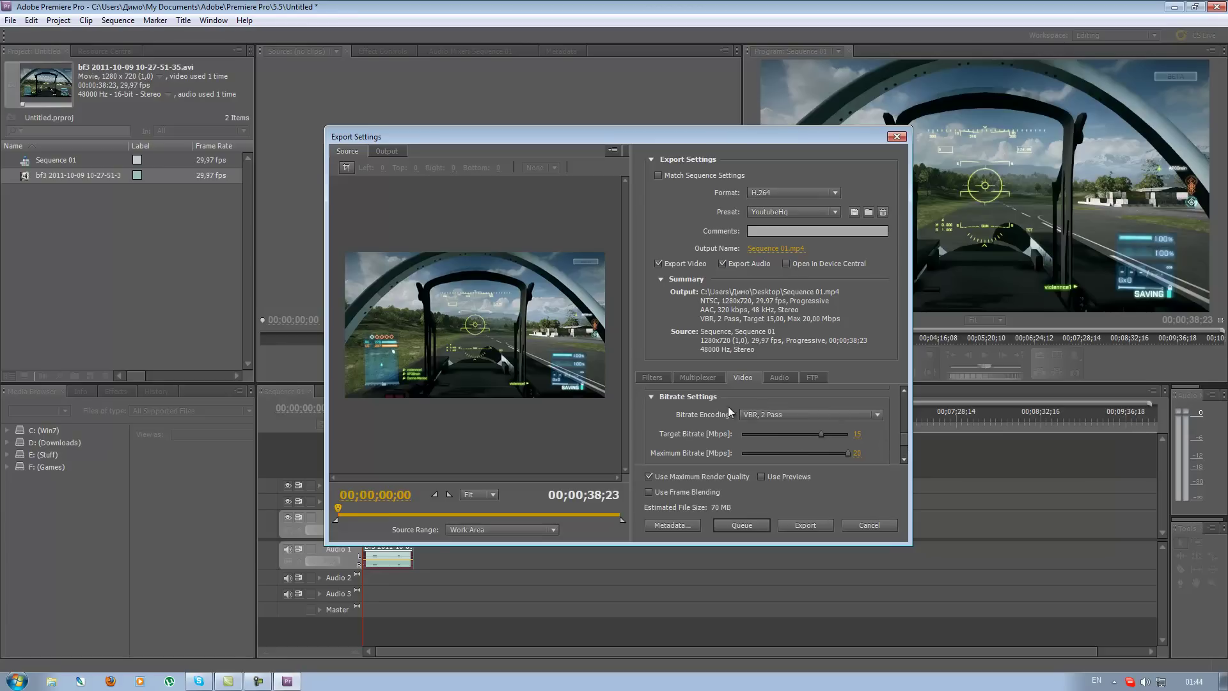
{"action": "left_click", "coordinate": [779, 416]}
{"action": "left_click", "coordinate": [781, 414]}
{"action": "left_click_drag", "start_coordinate": [904, 439], "coordinate": [902, 396]}
Confirm the audio export uses the AAC codec with Stereo output channels
{"action": "left_click", "coordinate": [780, 377]}
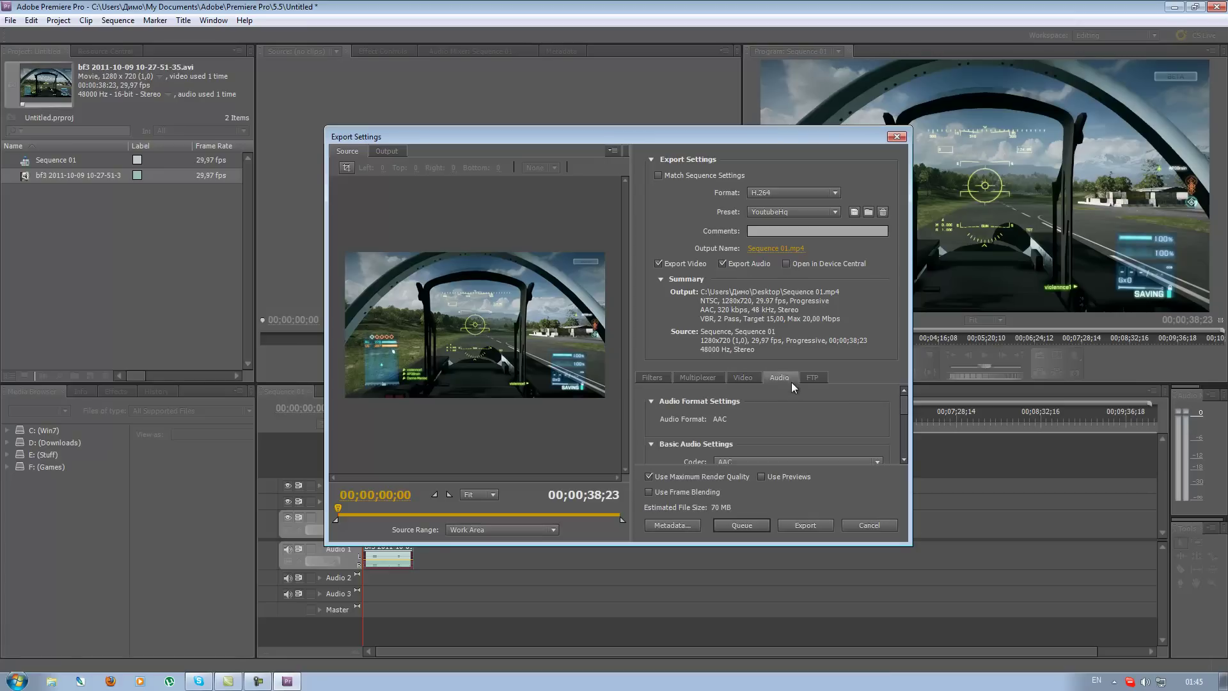
{"action": "scroll", "coordinate": [903, 409], "scroll_direction": "down", "scroll_amount": 1}
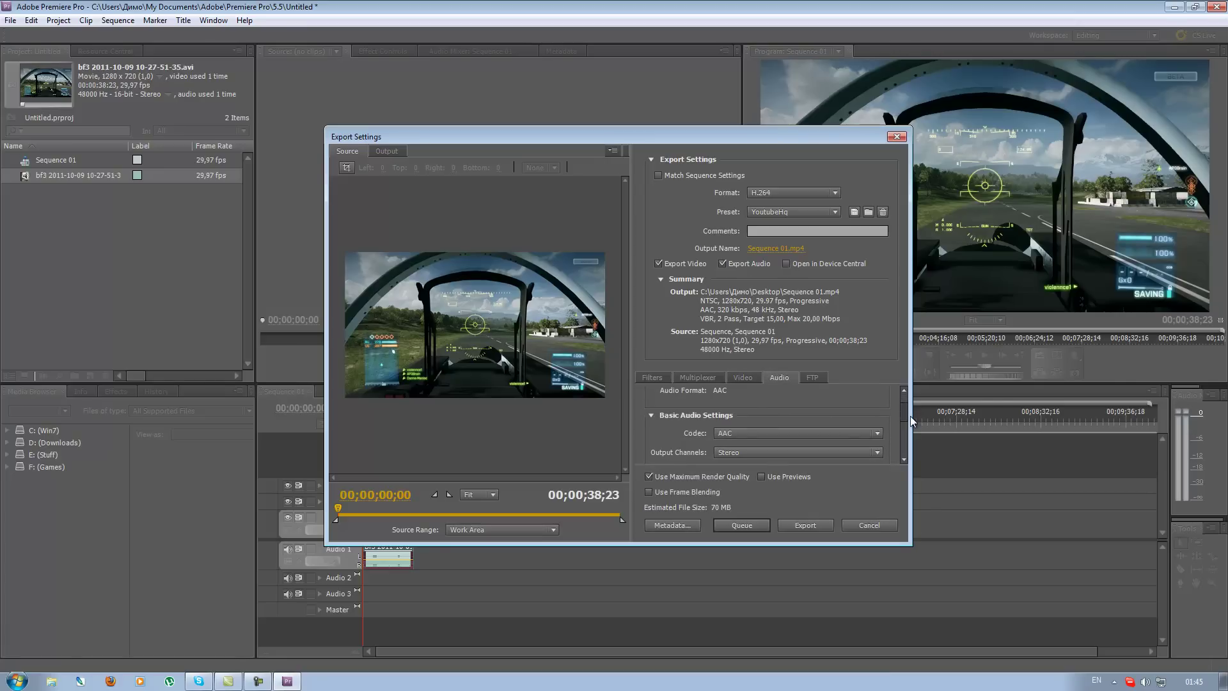
{"action": "left_click", "coordinate": [833, 433]}
{"action": "left_click", "coordinate": [839, 432]}
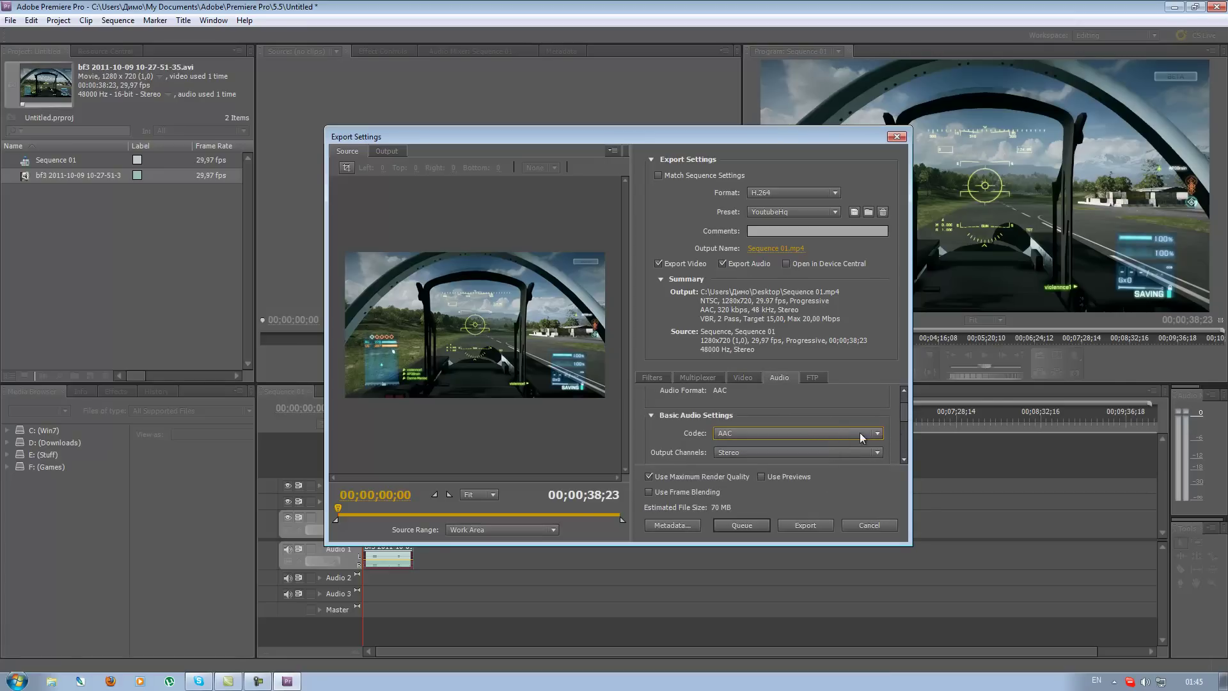
{"action": "left_click_drag", "start_coordinate": [904, 416], "coordinate": [905, 420]}
{"action": "left_click", "coordinate": [815, 432]}
{"action": "left_click", "coordinate": [816, 432]}
Keep the audio frequency at 48 kHz and the audio quality at High
{"action": "left_click_drag", "start_coordinate": [904, 416], "coordinate": [904, 422]}
{"action": "left_click", "coordinate": [870, 425]}
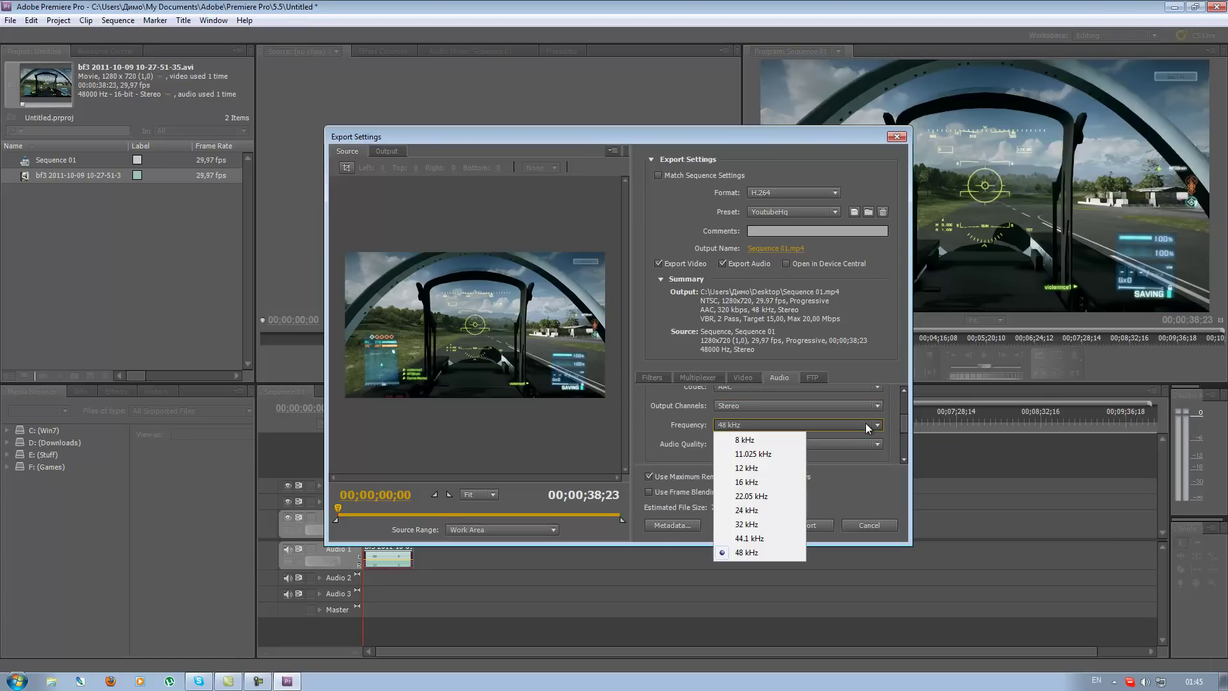
{"action": "left_click", "coordinate": [862, 425]}
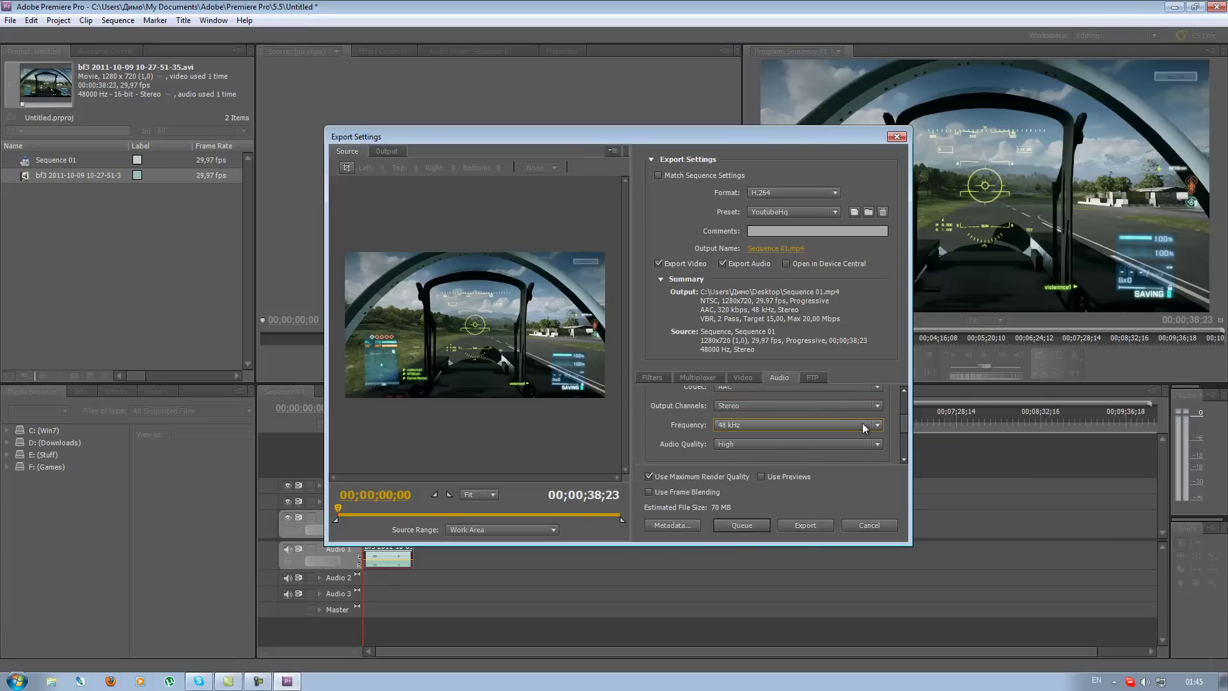
{"action": "scroll", "coordinate": [905, 431], "scroll_direction": "down", "scroll_amount": 1}
{"action": "left_click", "coordinate": [866, 435]}
{"action": "left_click", "coordinate": [870, 435]}
{"action": "left_click_drag", "start_coordinate": [900, 425], "coordinate": [902, 433]}
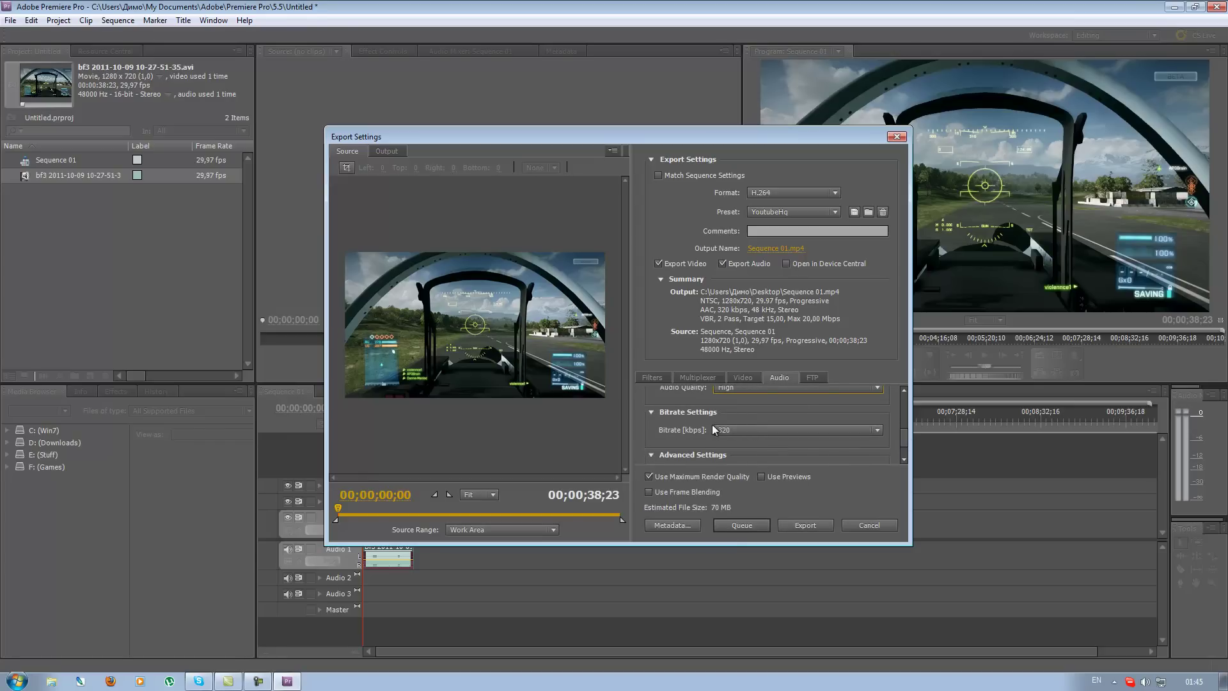
Set the audio bitrate to 320 kbps and start exporting Sequence 01 to Sequence 01.mp4
{"action": "left_click", "coordinate": [732, 431]}
{"action": "left_click", "coordinate": [742, 588]}
{"action": "left_click", "coordinate": [832, 527]}
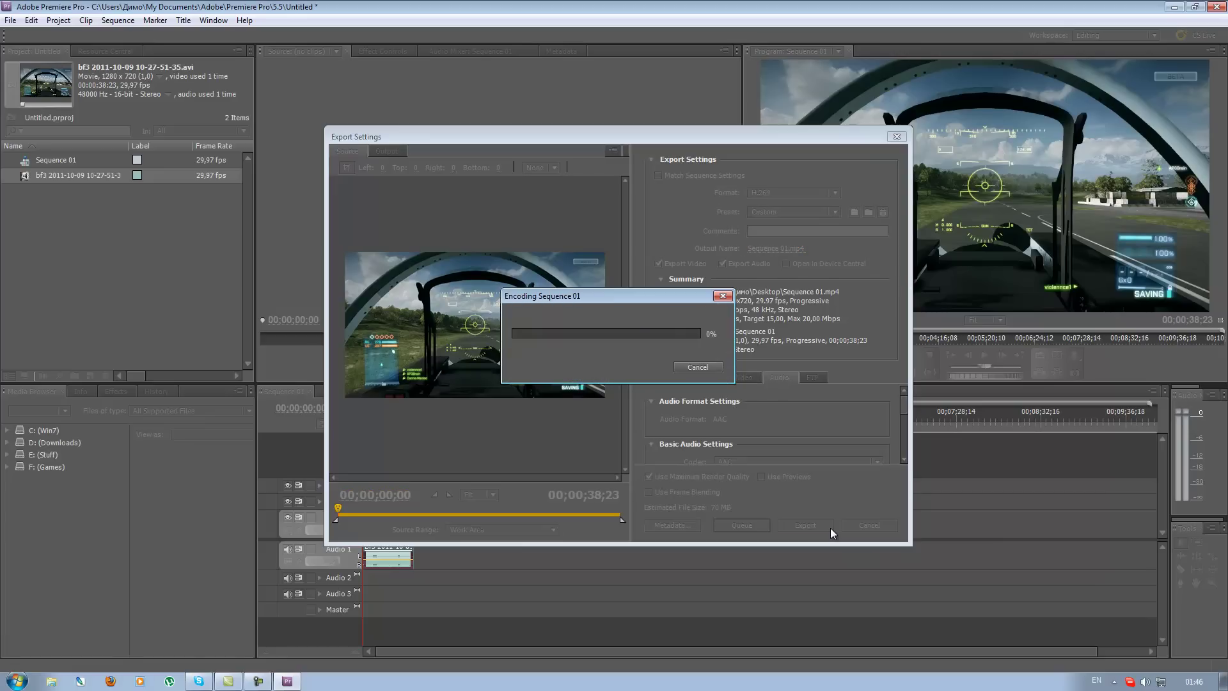